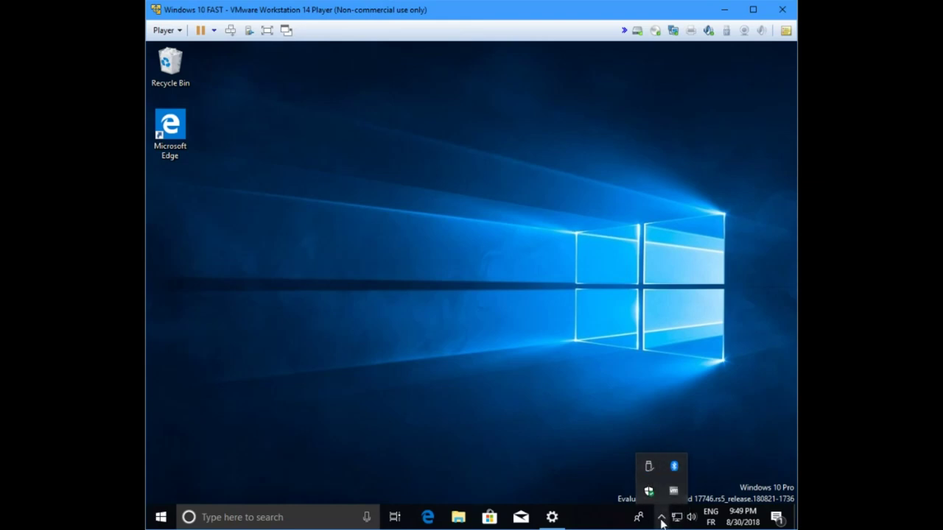
Step: Launch the OneDrive desktop app by searching 'onedrive', then close its 38-item folder window
{"action": "left_click", "coordinate": [663, 519]}
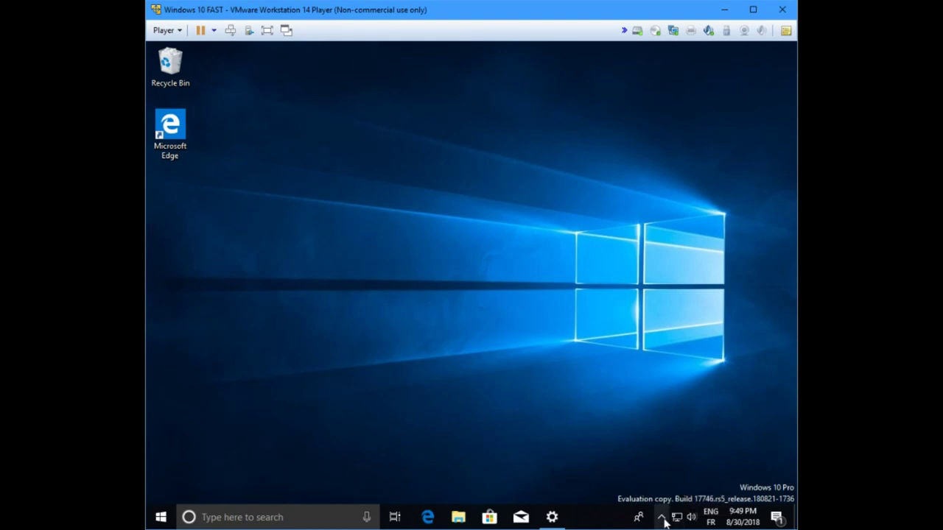
{"action": "left_click", "coordinate": [663, 518]}
{"action": "left_click", "coordinate": [282, 517]}
{"action": "type", "text": "o"}
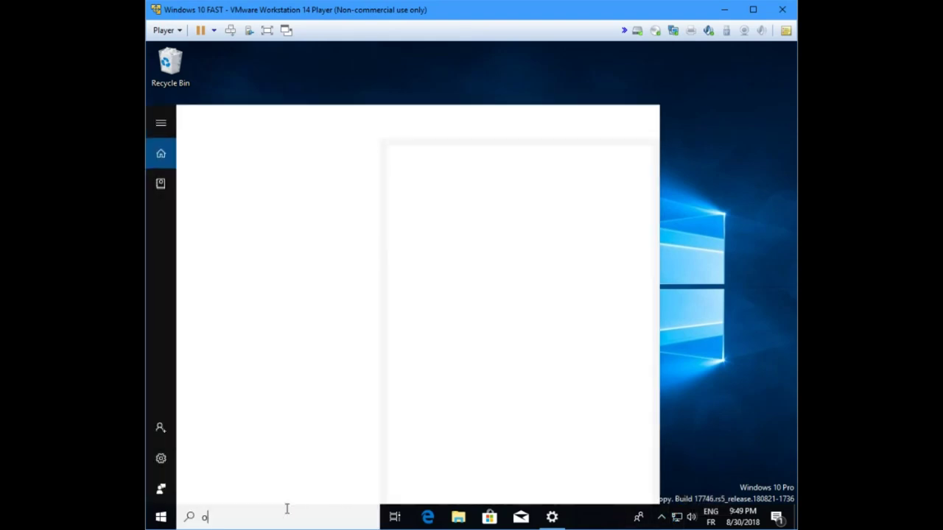
{"action": "type", "text": "nedrive"}
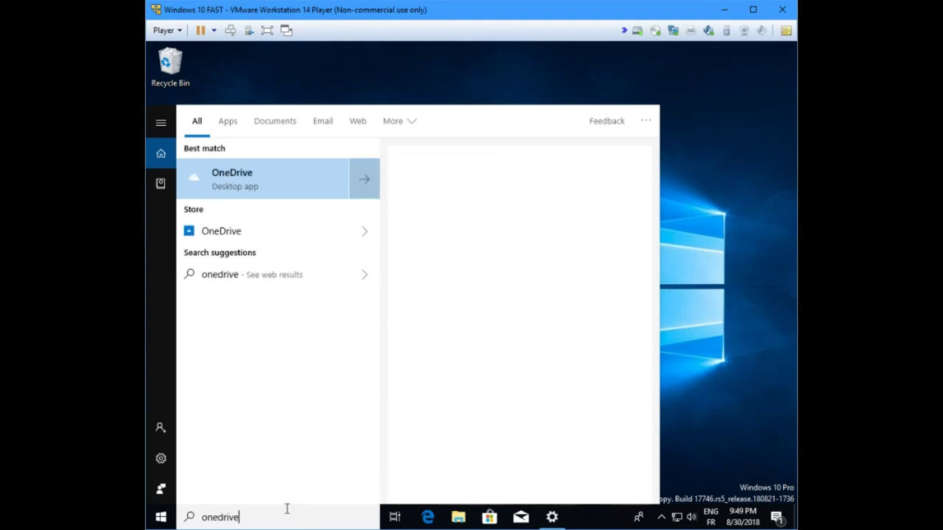
{"action": "left_click", "coordinate": [254, 179]}
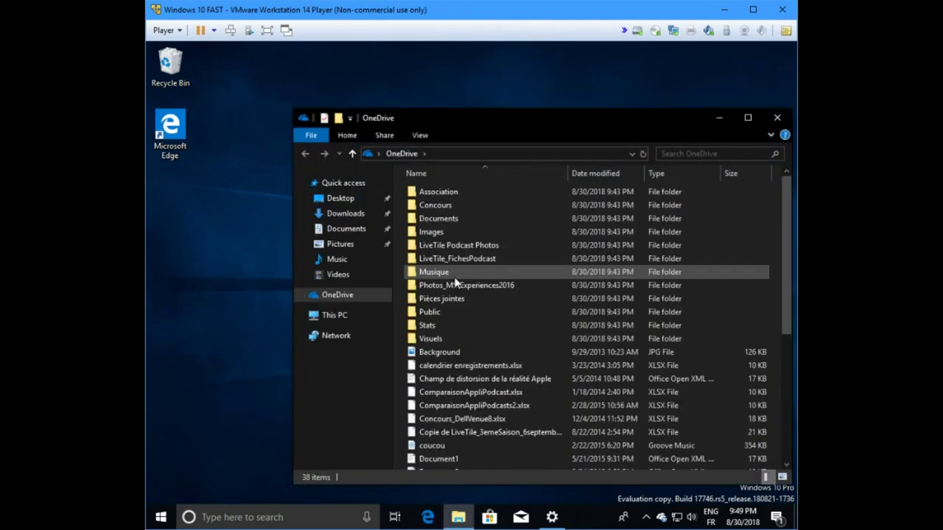
{"action": "left_click", "coordinate": [781, 117]}
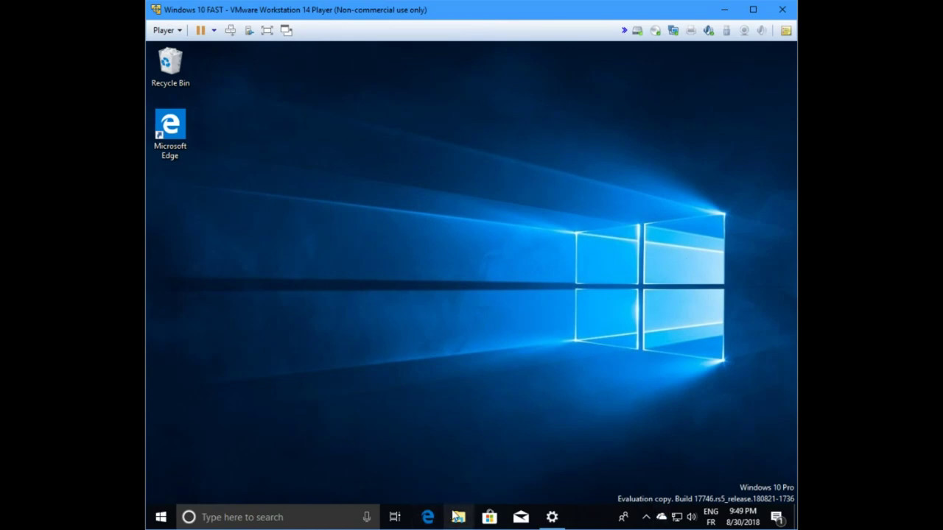
Step: Eject the disc from DVD Drive (D:) under This PC
{"action": "left_click", "coordinate": [457, 518]}
{"action": "left_click", "coordinate": [313, 315]}
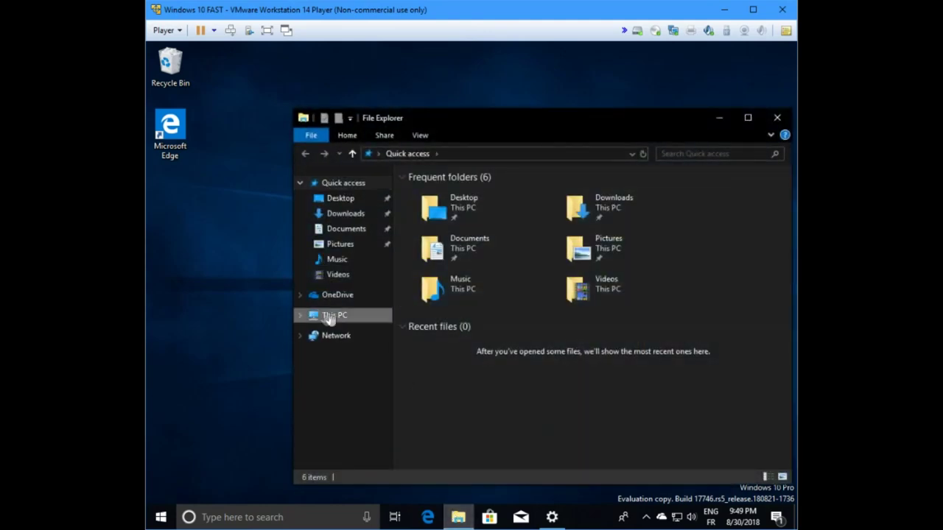
{"action": "left_click", "coordinate": [618, 365]}
{"action": "right_click", "coordinate": [619, 375]}
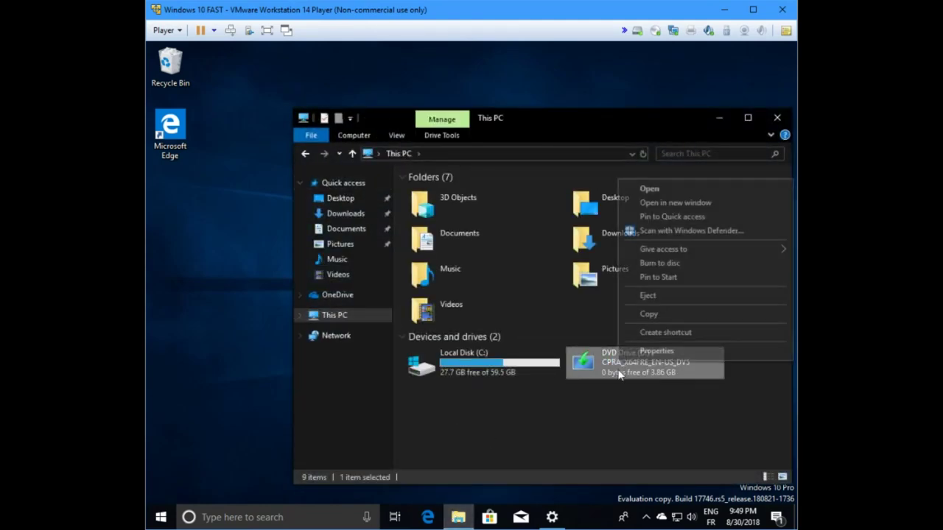
{"action": "left_click", "coordinate": [661, 297]}
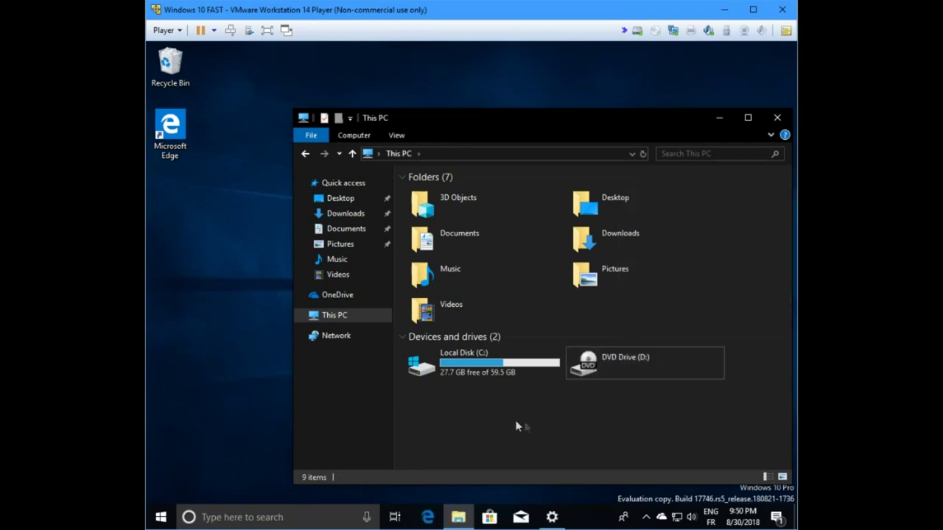
Step: Create a new folder named 'dossierouonvaledeplacer' at the root of Local Disk (C:)
{"action": "double_click", "coordinate": [474, 373]}
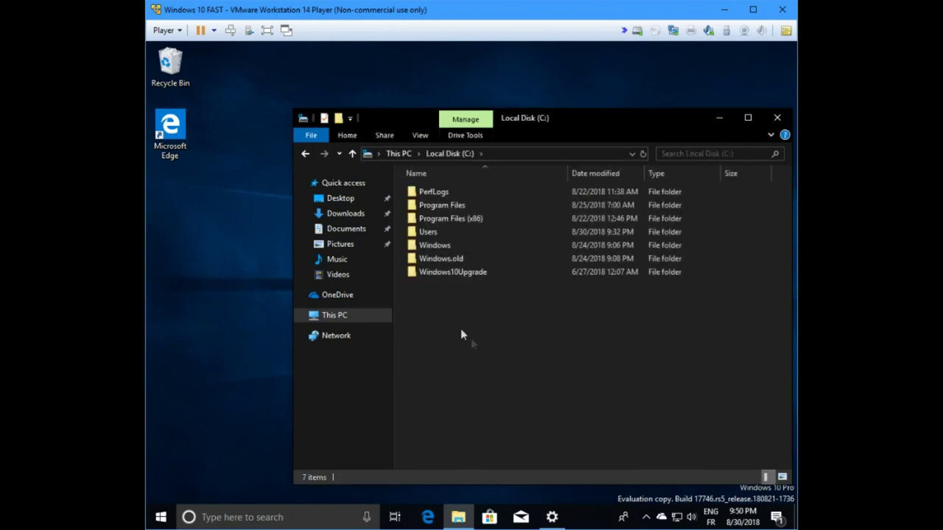
{"action": "right_click", "coordinate": [477, 340]}
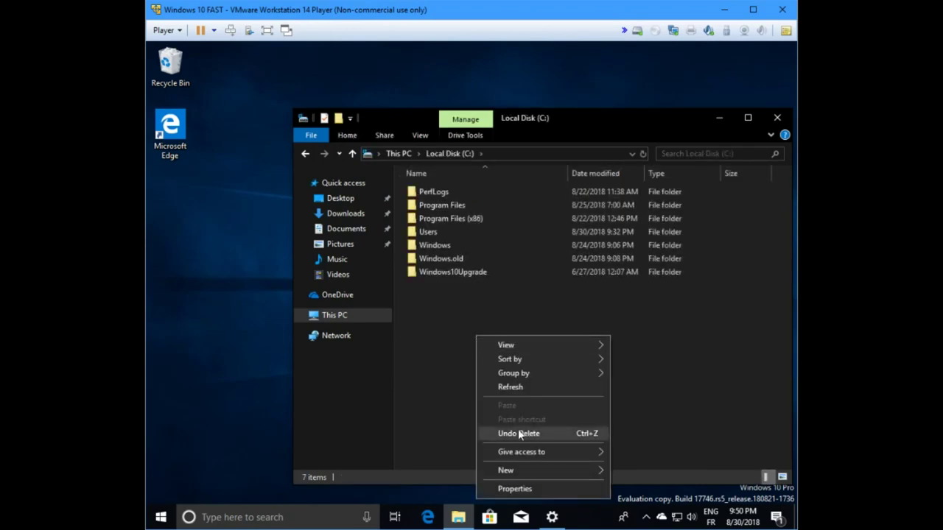
{"action": "mouse_move", "coordinate": [520, 477]}
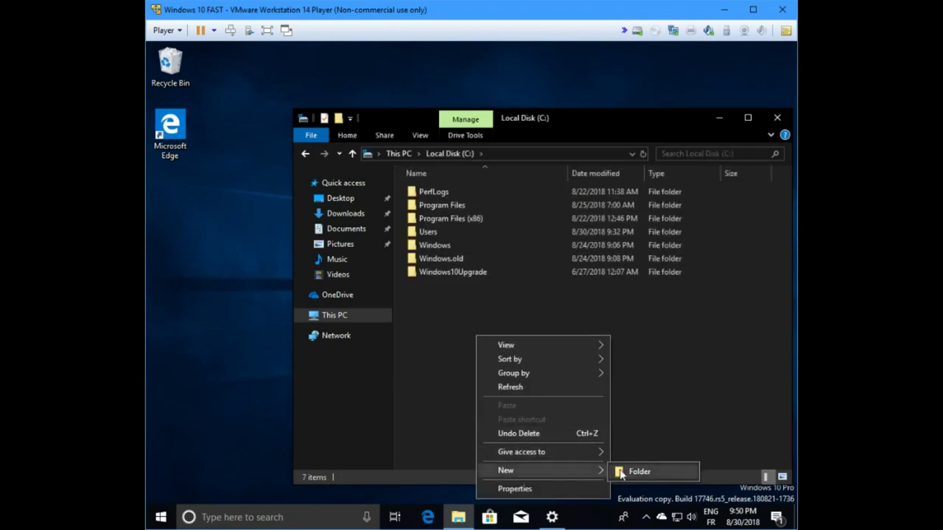
{"action": "left_click", "coordinate": [619, 473]}
{"action": "type", "text": "dossier"}
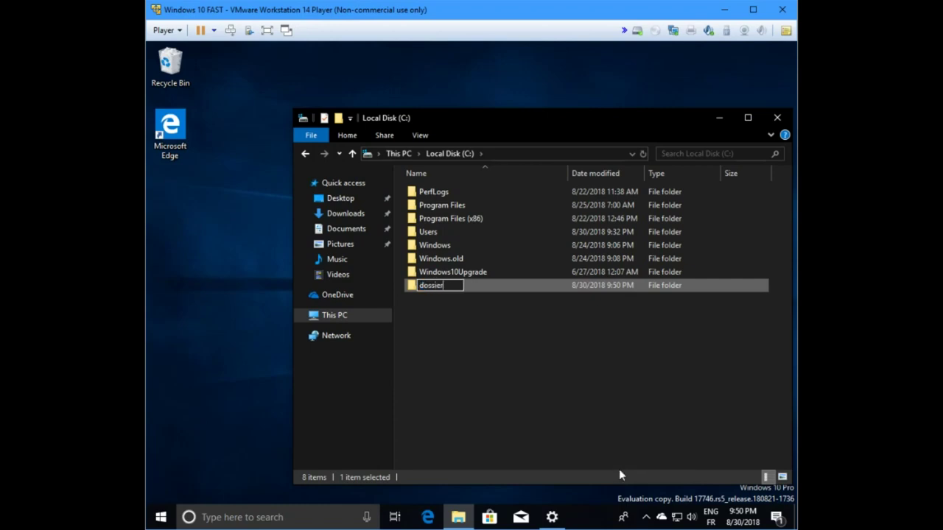
{"action": "type", "text": "ouenvaledaplce"}
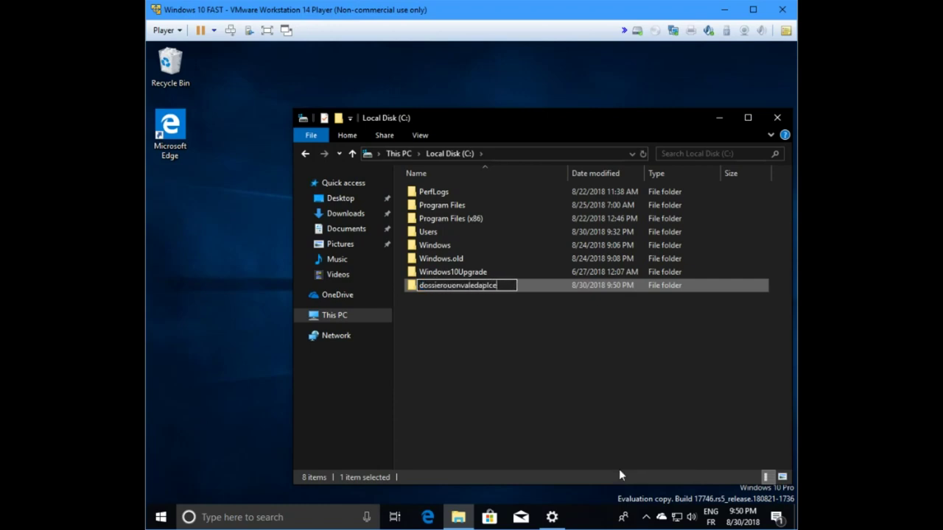
{"action": "key", "text": "BackSpace"}
{"action": "key", "text": "BackSpace"}
{"action": "key", "text": "BackSpace"}
{"action": "key", "text": "BackSpace"}
{"action": "key", "text": "BackSpace"}
{"action": "type", "text": "eplacer"}
{"action": "key", "text": "Return"}
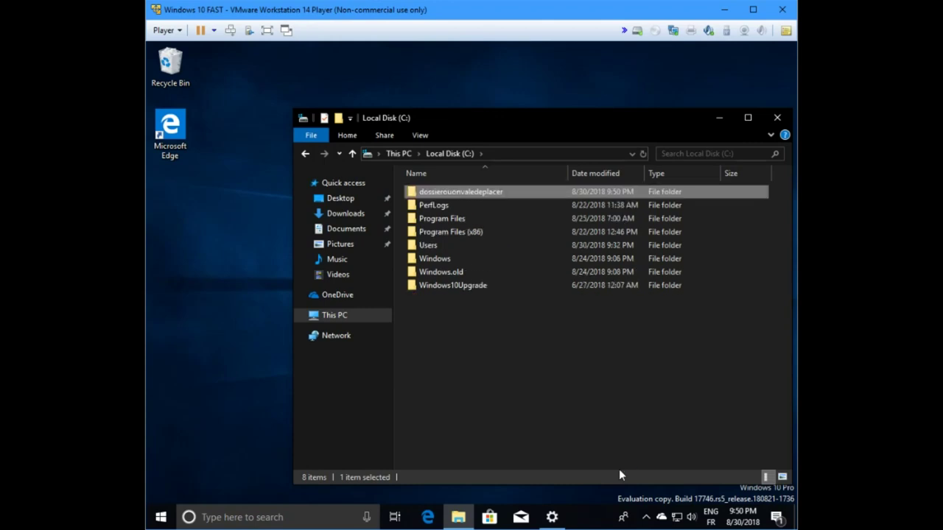
Step: Review the OneDrive folder's Properties tabs (1.62 GB, 757 files) in the user's profile folder under C:\Users
{"action": "double_click", "coordinate": [436, 245]}
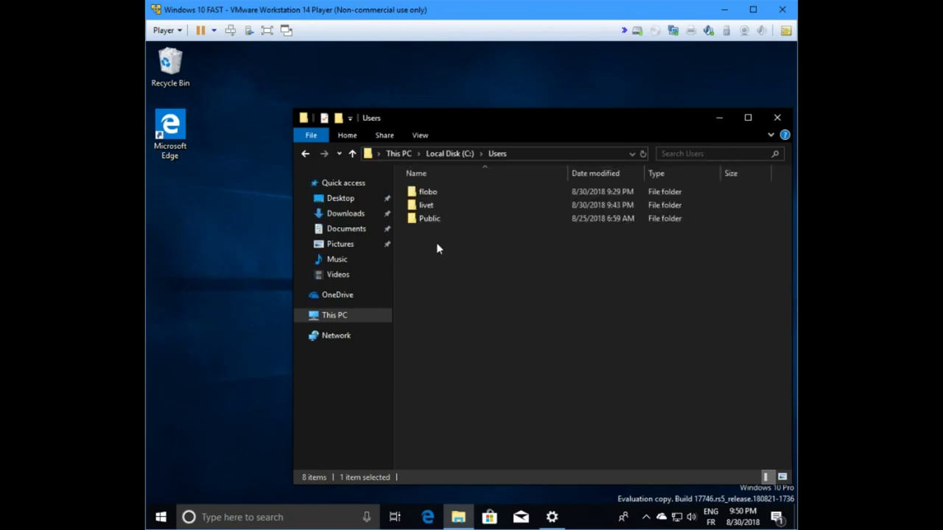
{"action": "double_click", "coordinate": [438, 205]}
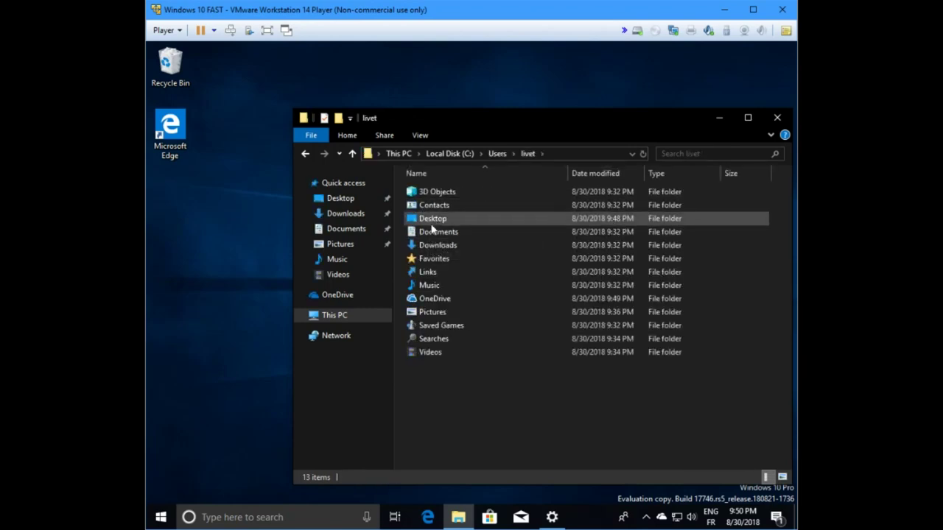
{"action": "left_click", "coordinate": [442, 300]}
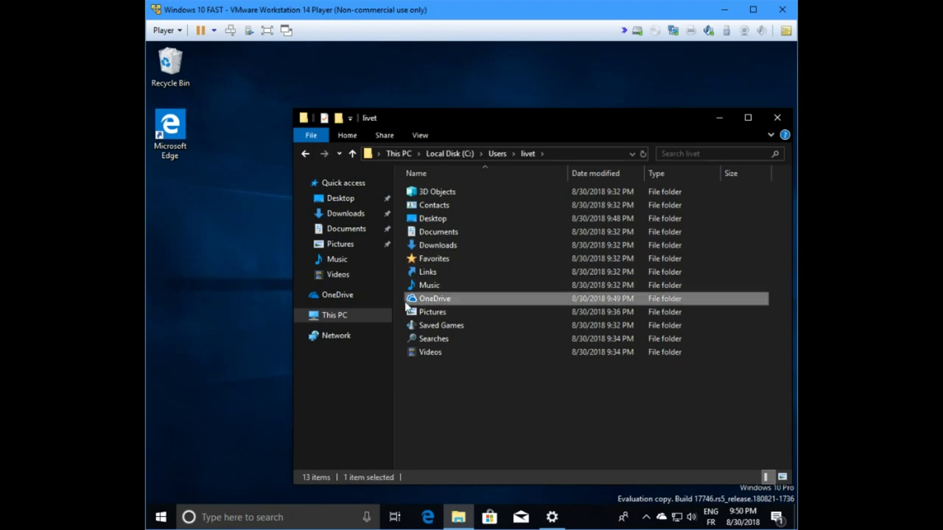
{"action": "mouse_move", "coordinate": [470, 299]}
{"action": "right_click", "coordinate": [469, 296]}
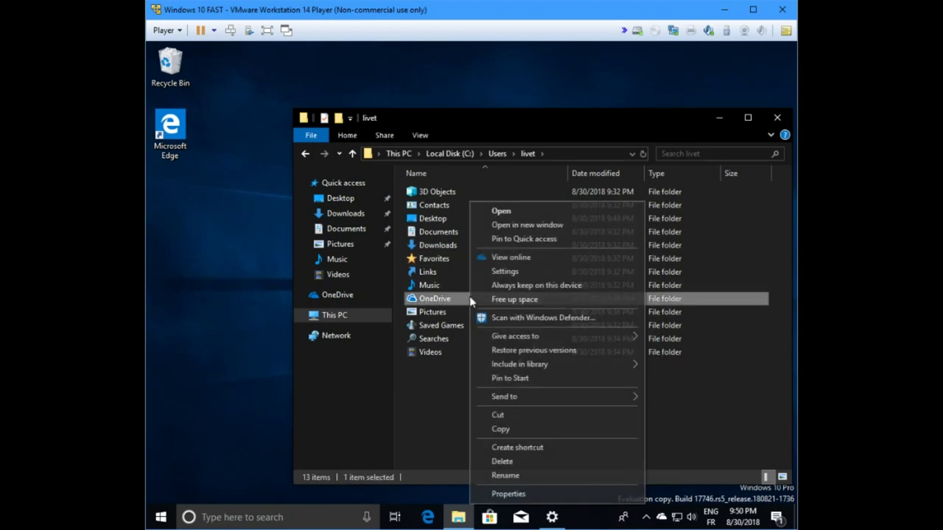
{"action": "left_click", "coordinate": [501, 488]}
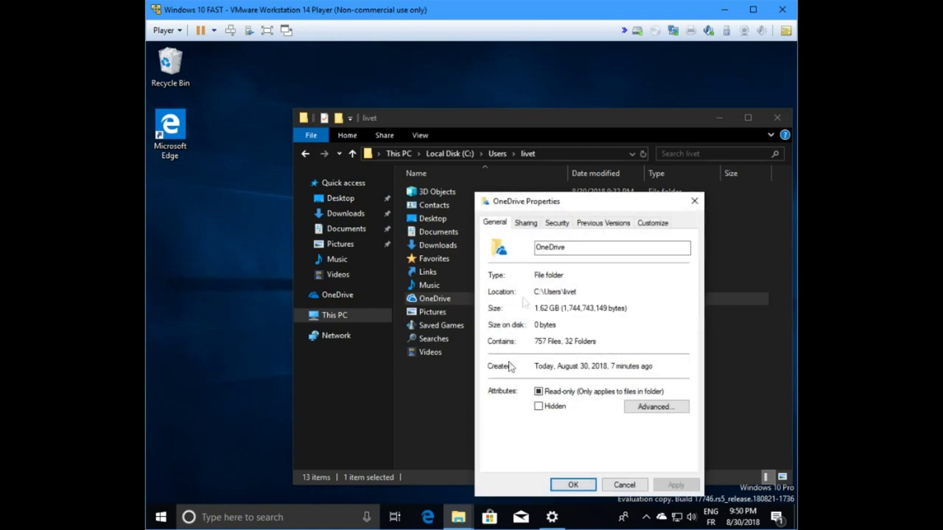
{"action": "left_click", "coordinate": [534, 226]}
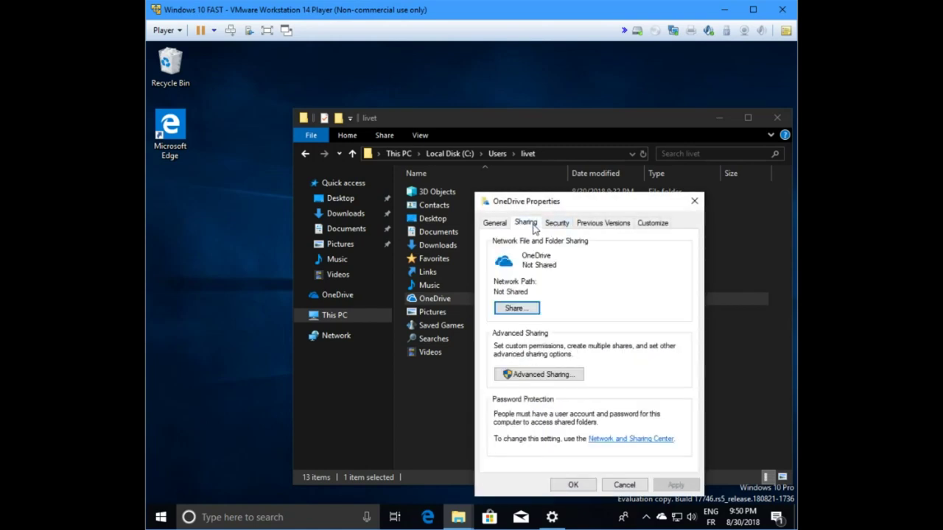
{"action": "left_click", "coordinate": [554, 225]}
{"action": "left_click", "coordinate": [601, 223]}
{"action": "left_click", "coordinate": [659, 224]}
{"action": "left_click", "coordinate": [495, 223]}
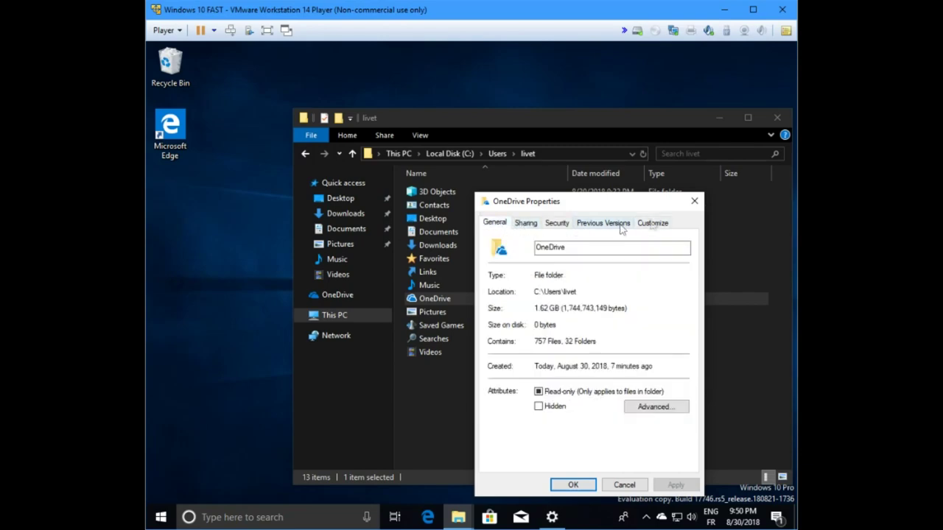
{"action": "left_click", "coordinate": [694, 202]}
Step: Reopen OneDrive's Properties and recheck its Sharing, Security, Previous Versions and Customize tabs
{"action": "right_click", "coordinate": [338, 296]}
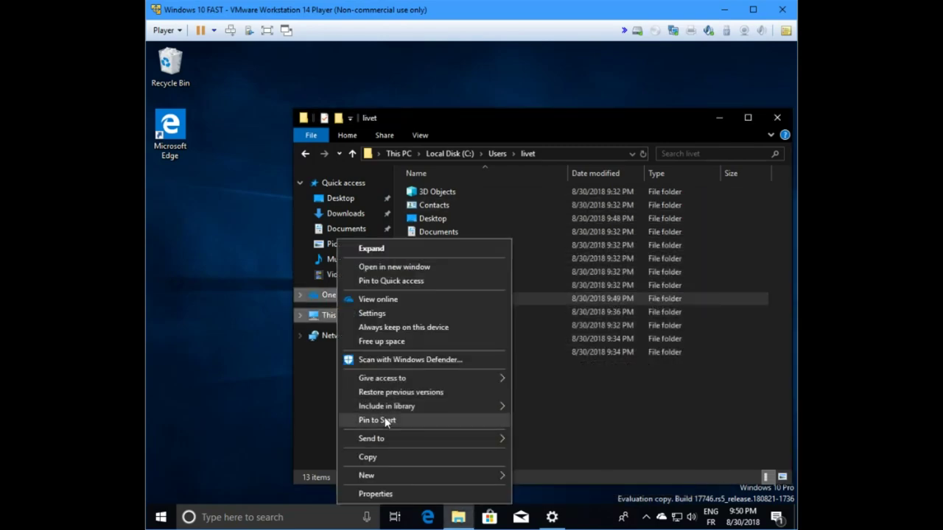
{"action": "left_click", "coordinate": [382, 498]}
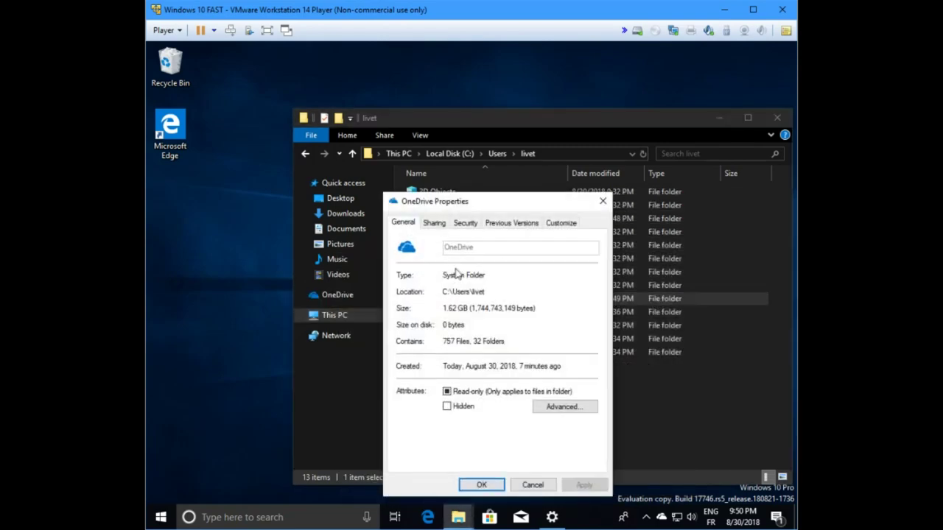
{"action": "left_click", "coordinate": [444, 224]}
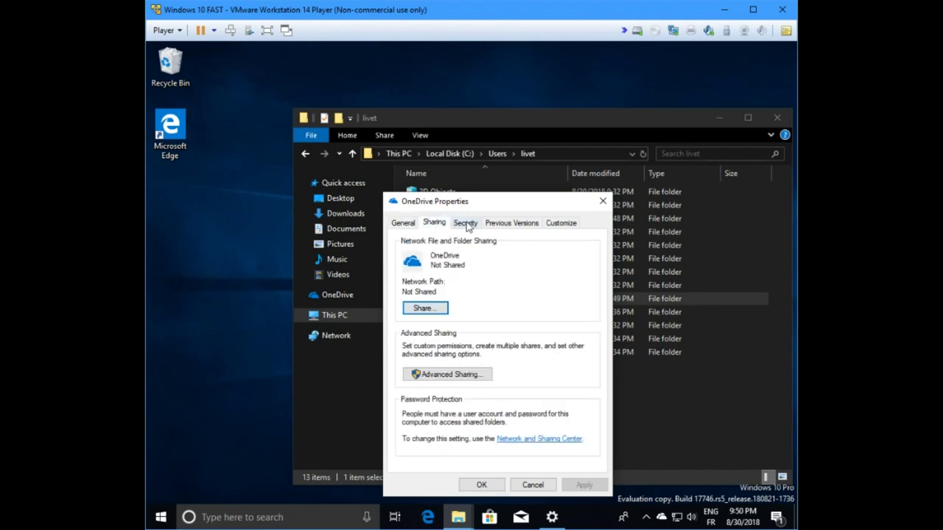
{"action": "left_click", "coordinate": [467, 224]}
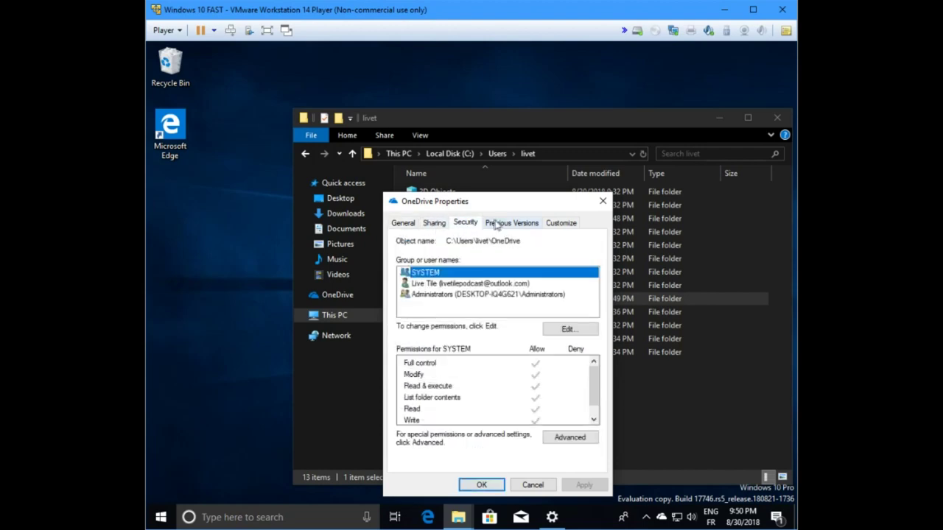
{"action": "left_click", "coordinate": [500, 224]}
{"action": "left_click", "coordinate": [557, 224]}
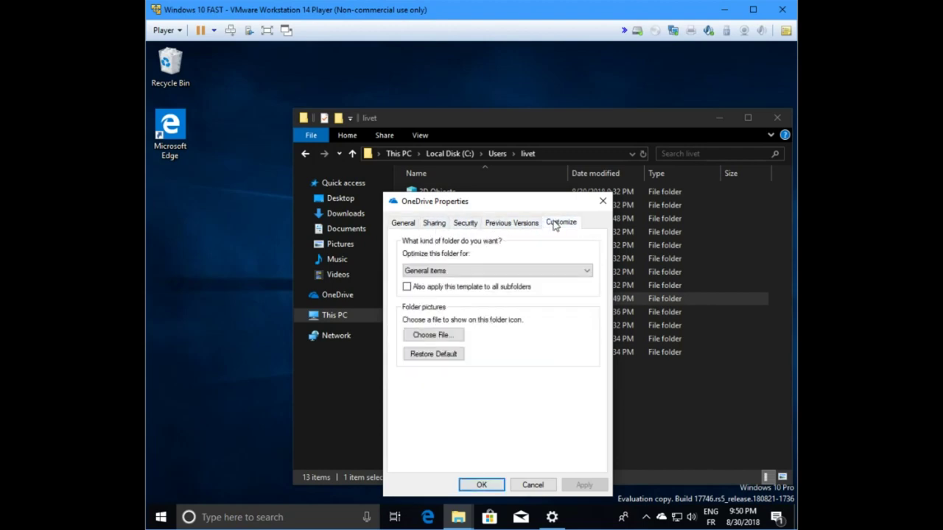
{"action": "left_click", "coordinate": [602, 201]}
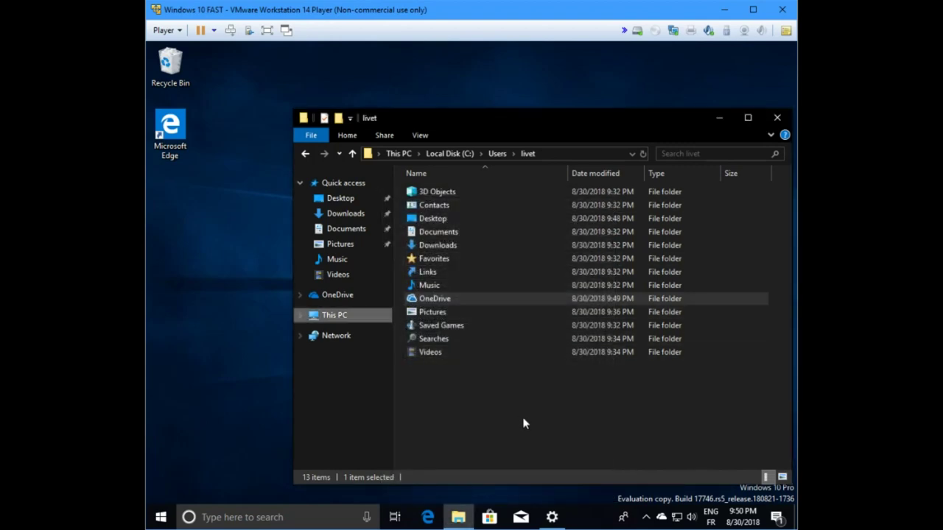
Step: Check the OneDrive folder's Location in its Properties in a fresh Explorer window, then show This PC
{"action": "left_click", "coordinate": [776, 116]}
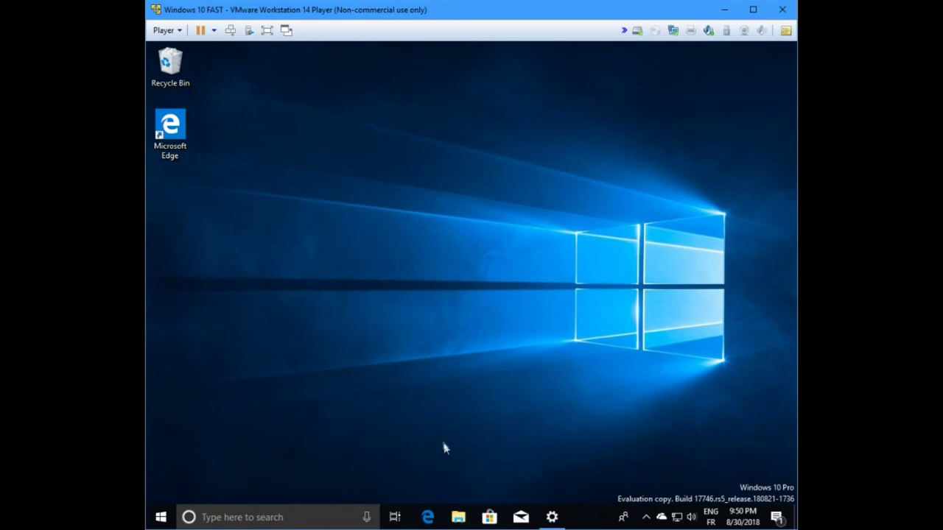
{"action": "left_click", "coordinate": [459, 518]}
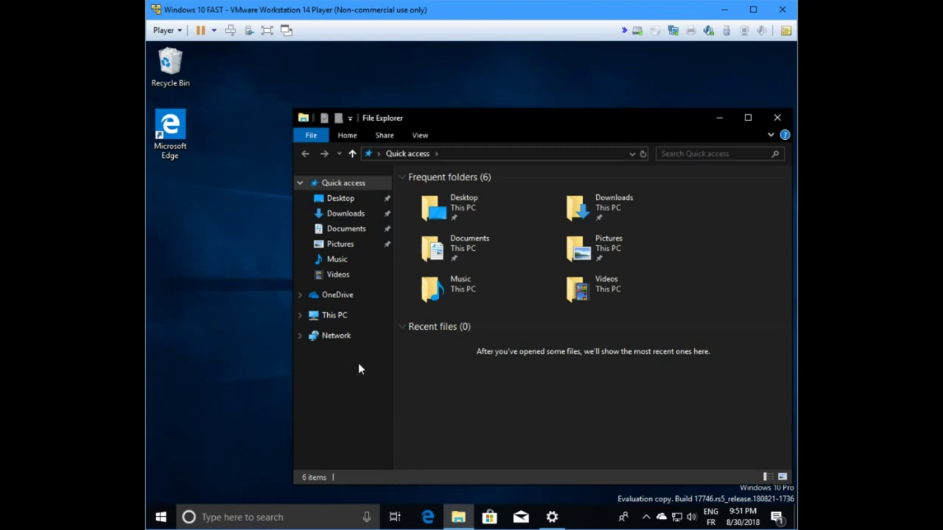
{"action": "right_click", "coordinate": [329, 298]}
{"action": "left_click", "coordinate": [369, 494]}
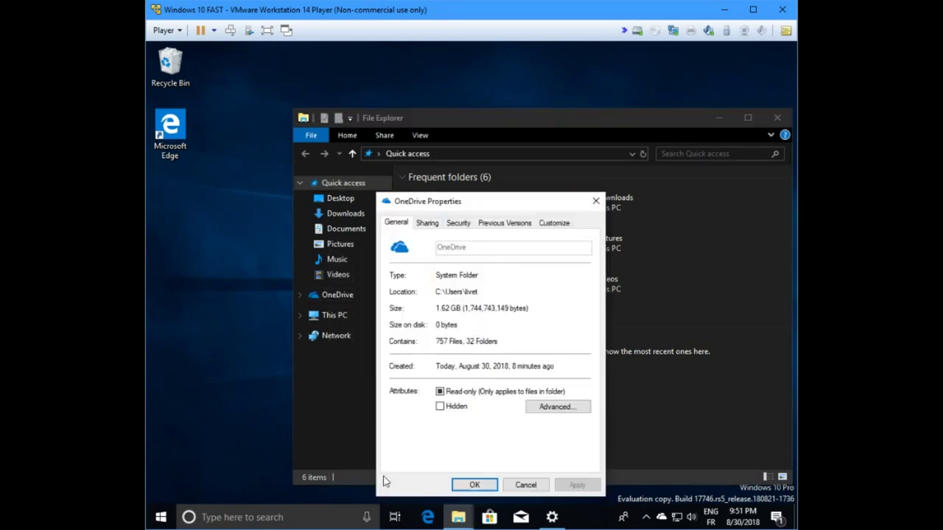
{"action": "left_click_drag", "start_coordinate": [446, 202], "coordinate": [485, 193]}
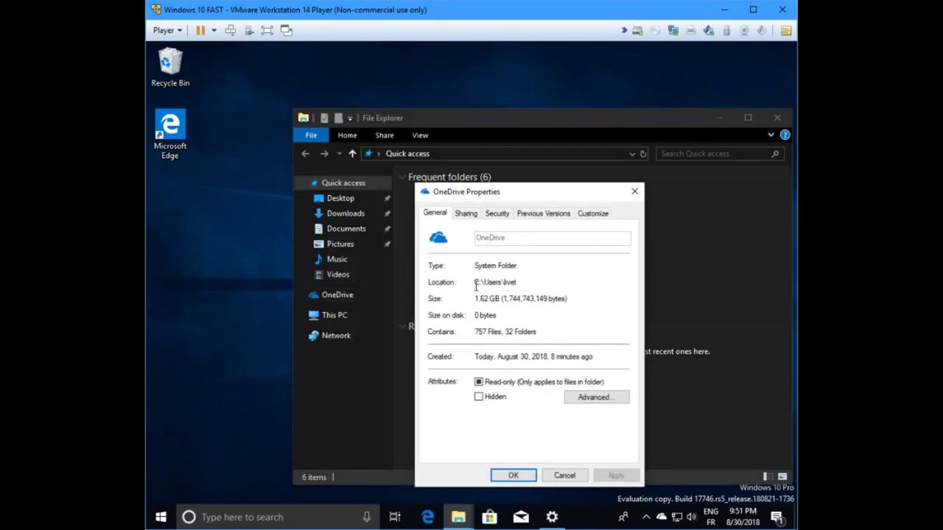
{"action": "double_click", "coordinate": [506, 283]}
{"action": "left_click", "coordinate": [557, 477]}
{"action": "left_click", "coordinate": [332, 322]}
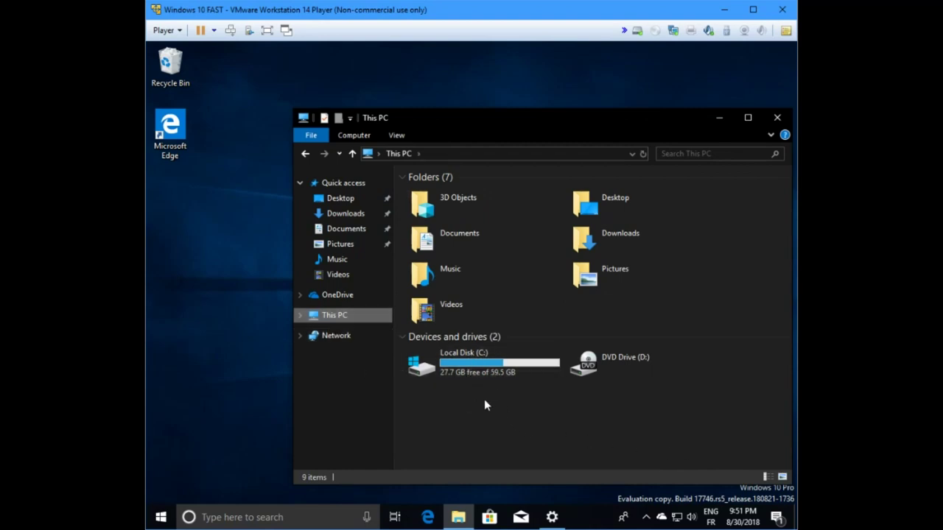
{"action": "double_click", "coordinate": [489, 372]}
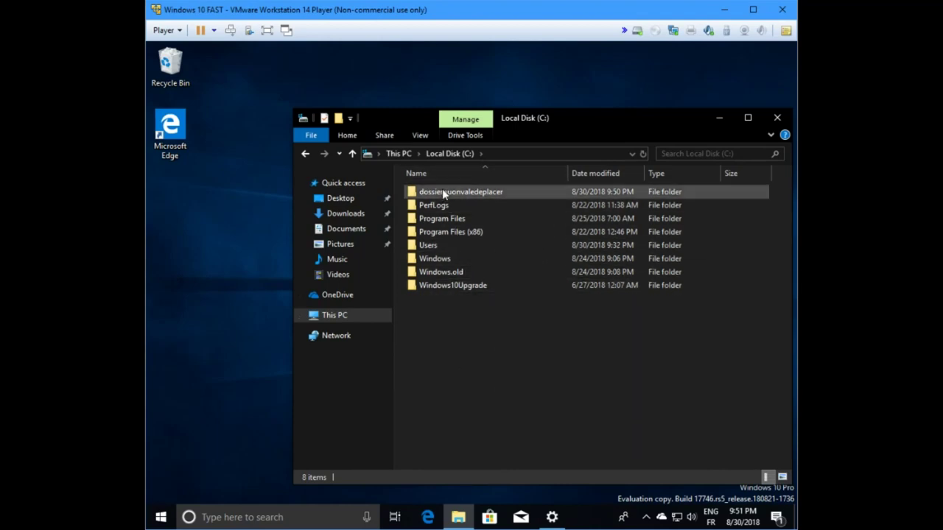
{"action": "double_click", "coordinate": [512, 193]}
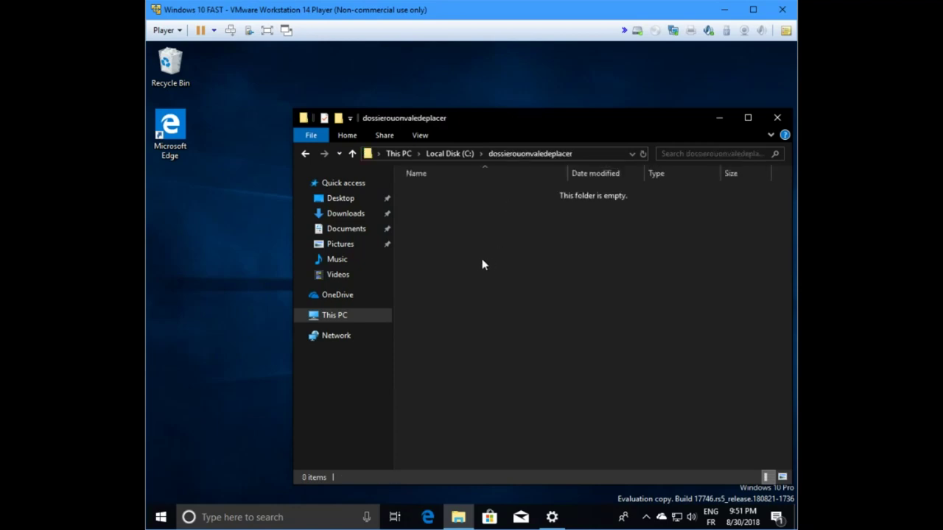
{"action": "left_click", "coordinate": [305, 154]}
{"action": "left_click", "coordinate": [305, 154]}
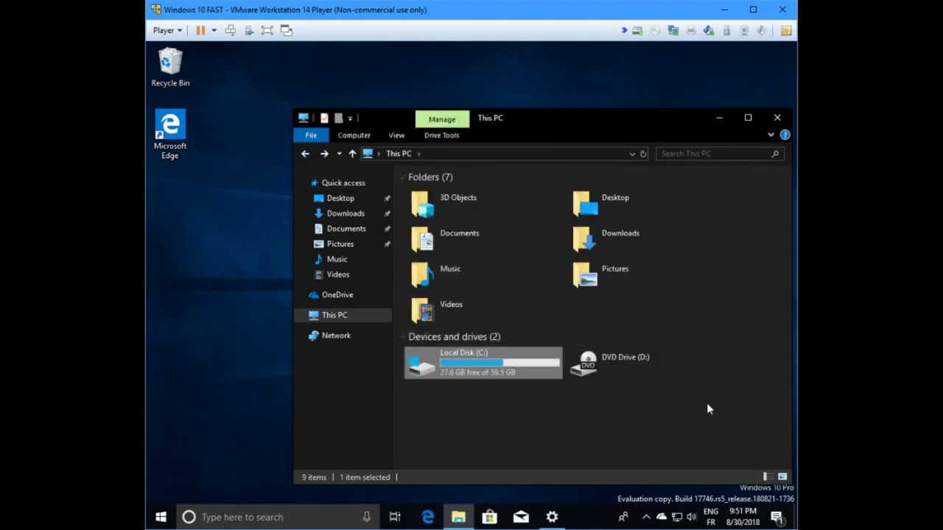
{"action": "left_click", "coordinate": [525, 420]}
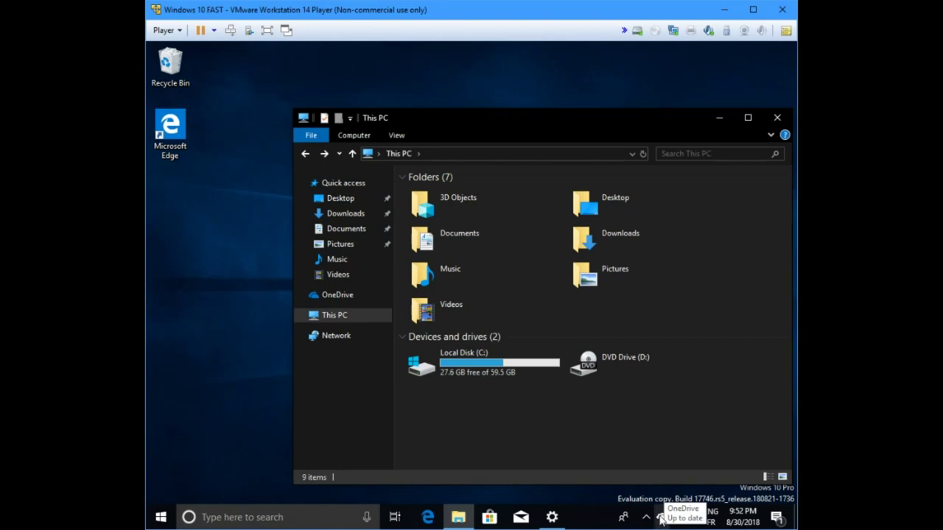
Step: Open OneDrive's settings from the tray icon's right-click menu
{"action": "left_click", "coordinate": [661, 520]}
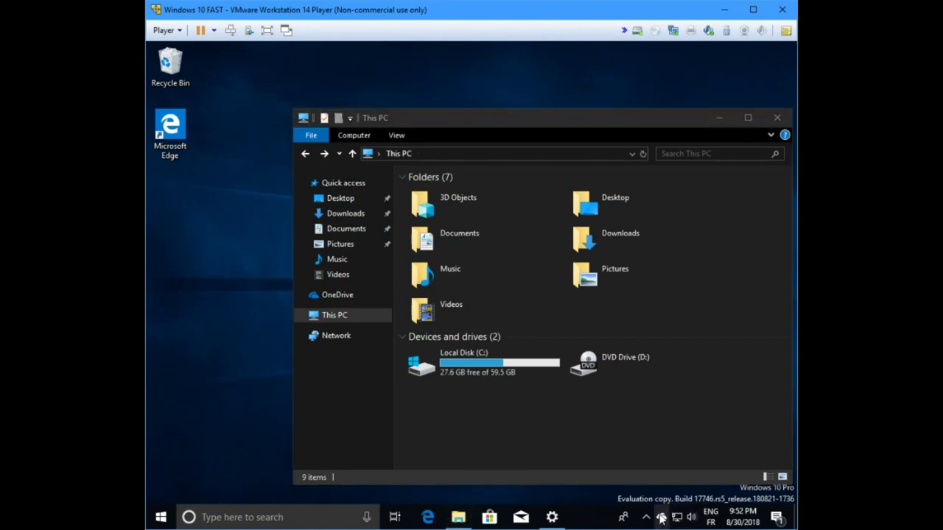
{"action": "right_click", "coordinate": [660, 519]}
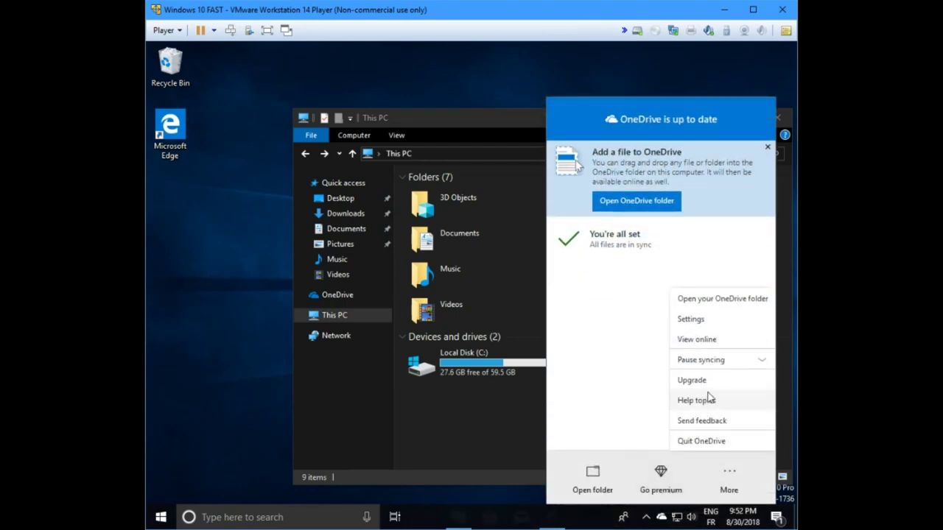
{"action": "left_click", "coordinate": [706, 320]}
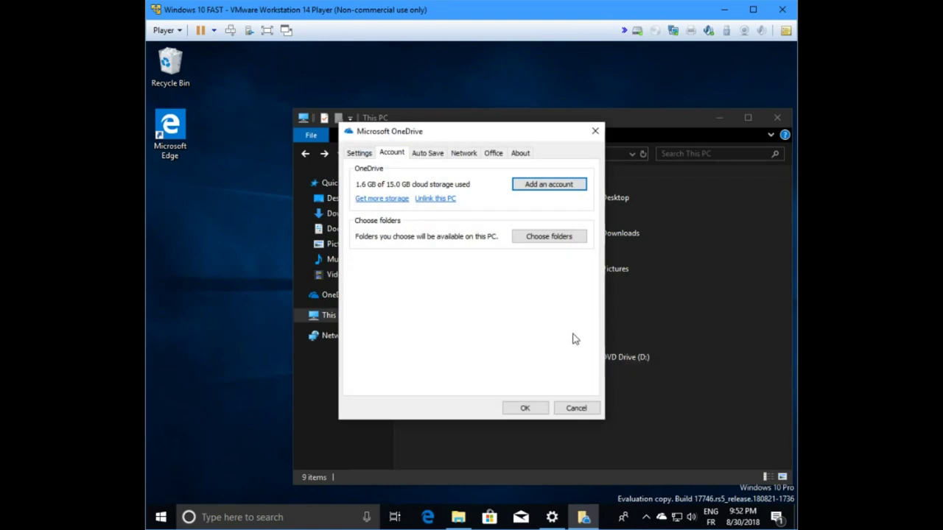
Step: Choose 'Unlink this PC' and confirm with 'Unlink account'
{"action": "left_click", "coordinate": [437, 199]}
{"action": "left_click", "coordinate": [435, 200]}
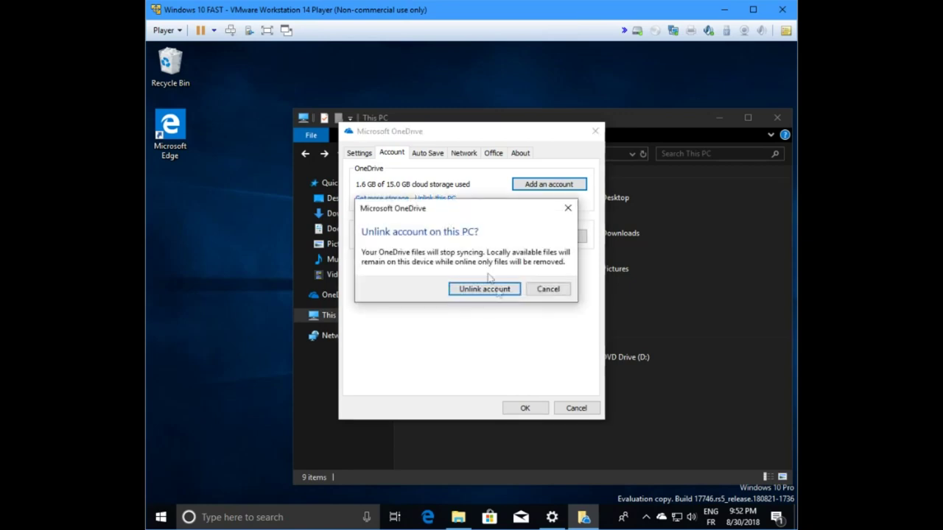
{"action": "left_click", "coordinate": [497, 291]}
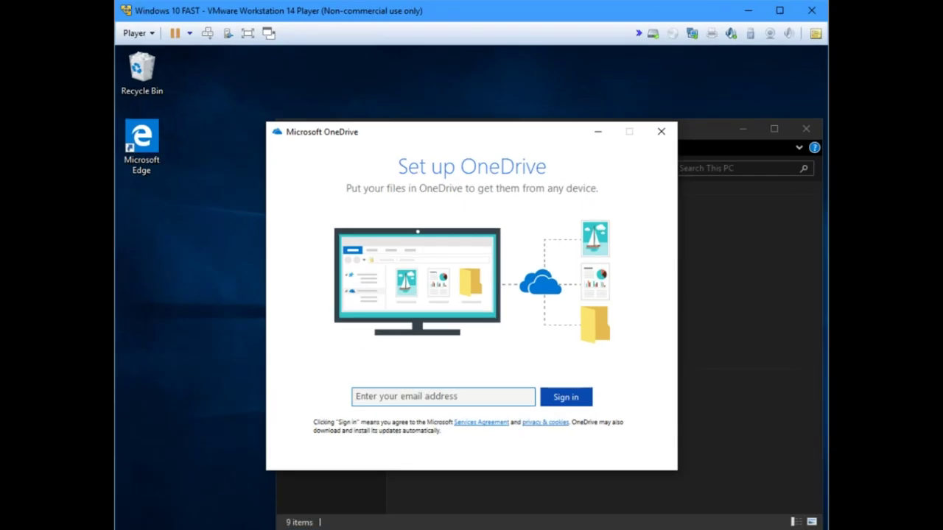
Step: Replace the prefilled email with the new account's email address and sign in with its password
{"action": "left_click", "coordinate": [403, 396]}
{"action": "key", "text": "ctrl+v"}
{"action": "left_click_drag", "start_coordinate": [489, 399], "coordinate": [353, 392]}
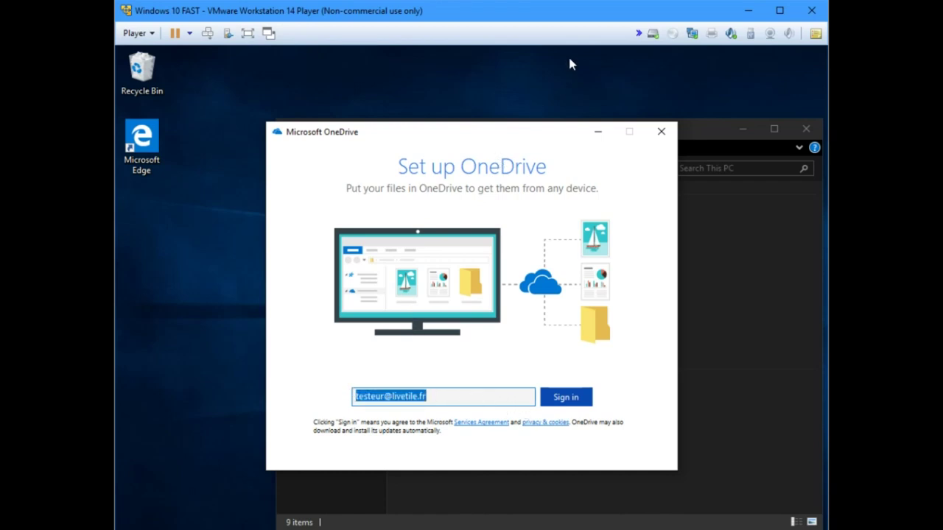
{"action": "key", "text": "BackSpace"}
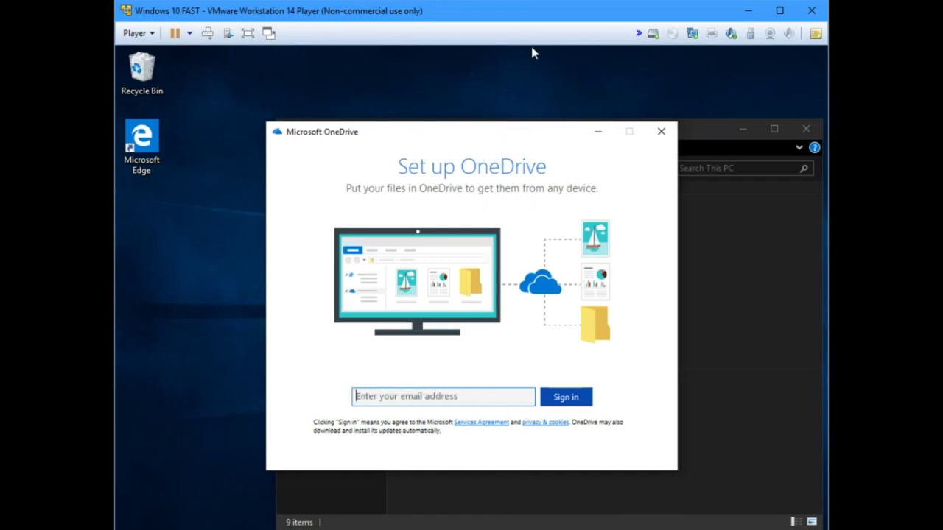
{"action": "key", "text": "Return"}
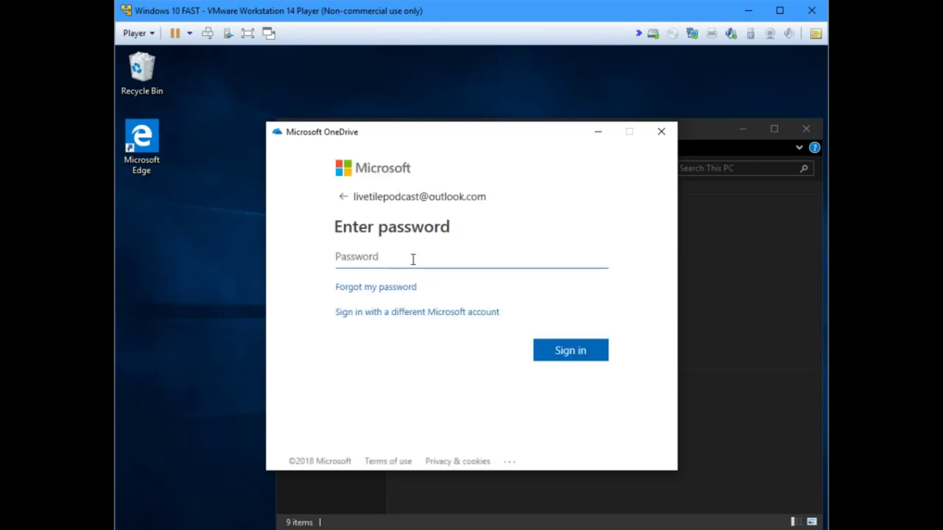
{"action": "type", "text": "•"}
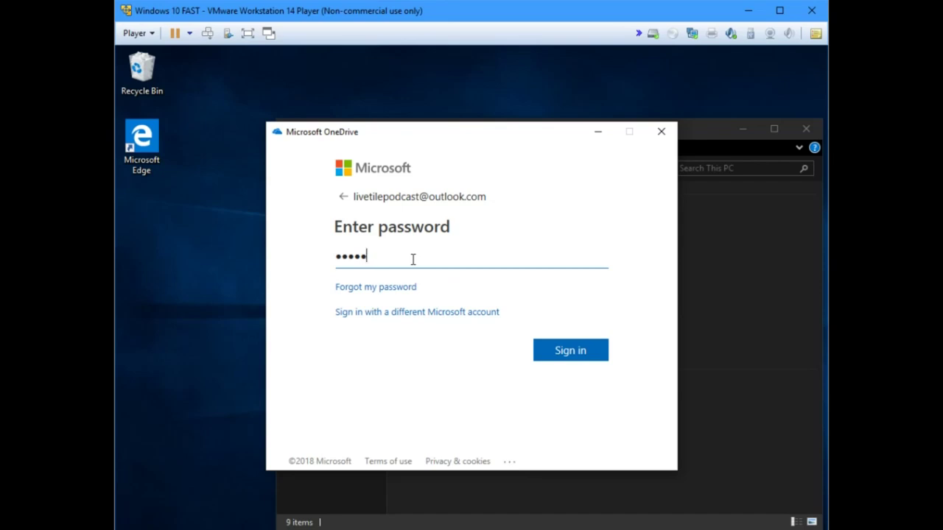
{"action": "type", "text": "••"}
{"action": "key", "text": "Return"}
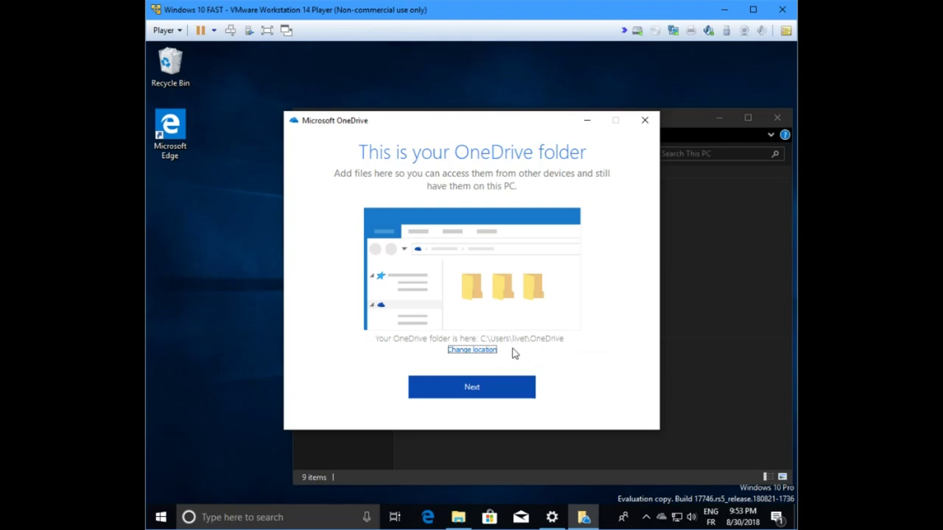
Step: Change the OneDrive folder location to C:\dossierouonvaledeplacer and continue setup
{"action": "left_click", "coordinate": [467, 350]}
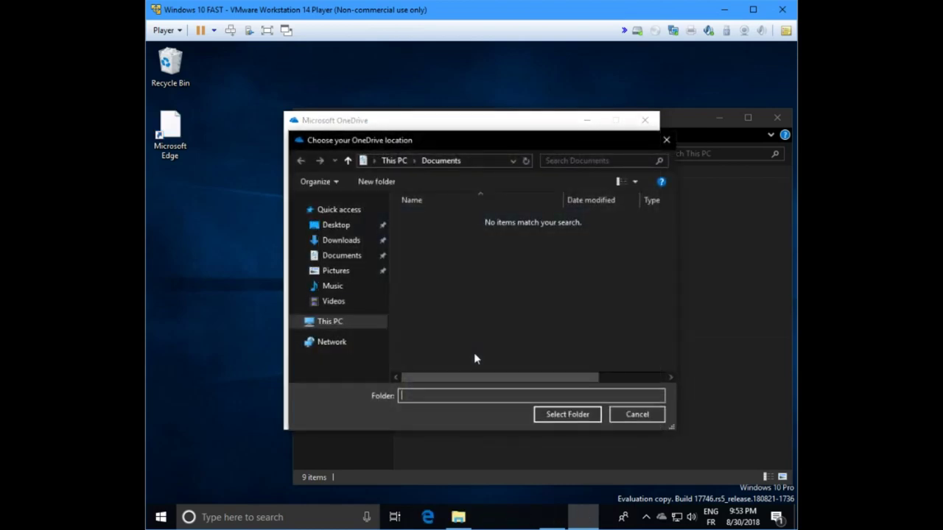
{"action": "left_click", "coordinate": [297, 322]}
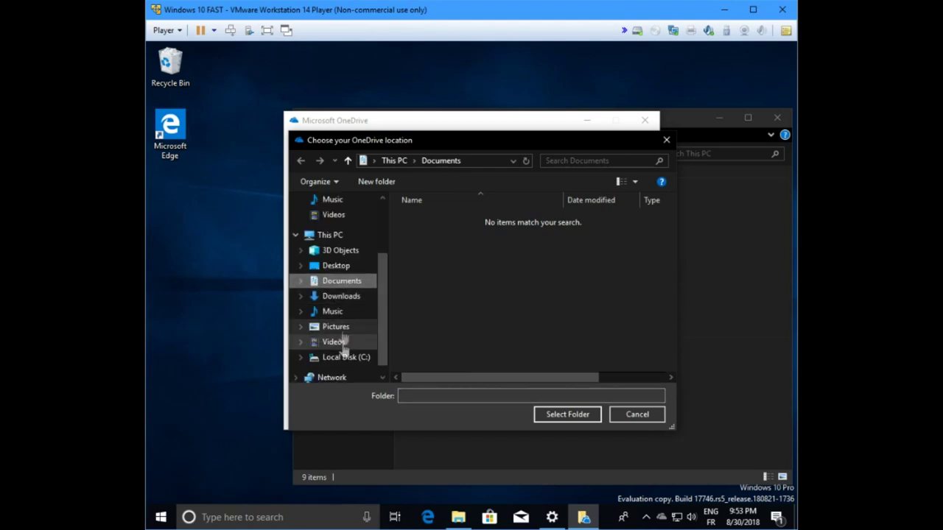
{"action": "left_click", "coordinate": [342, 359]}
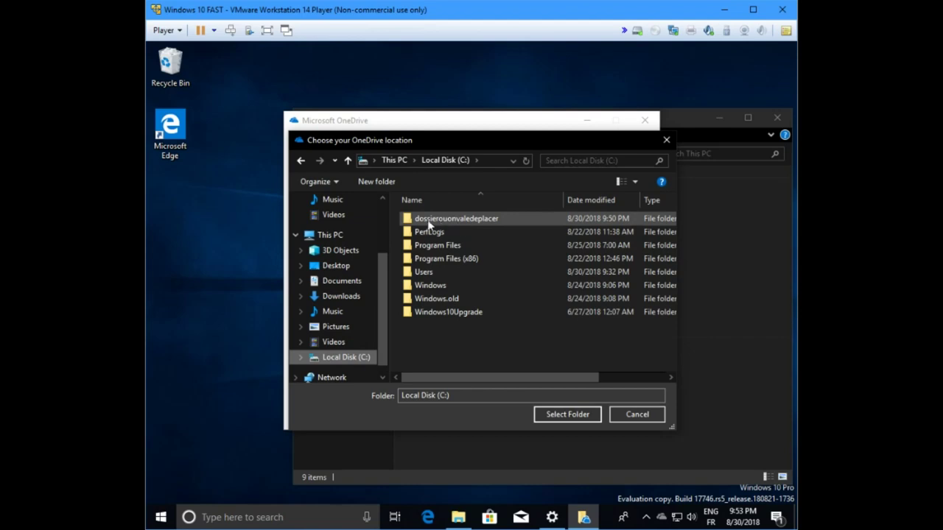
{"action": "left_click", "coordinate": [451, 220]}
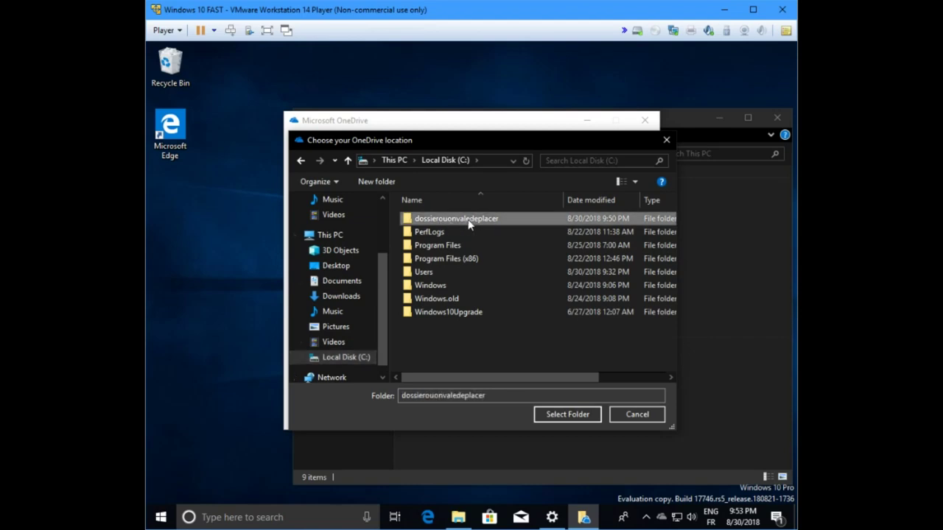
{"action": "double_click", "coordinate": [468, 225]}
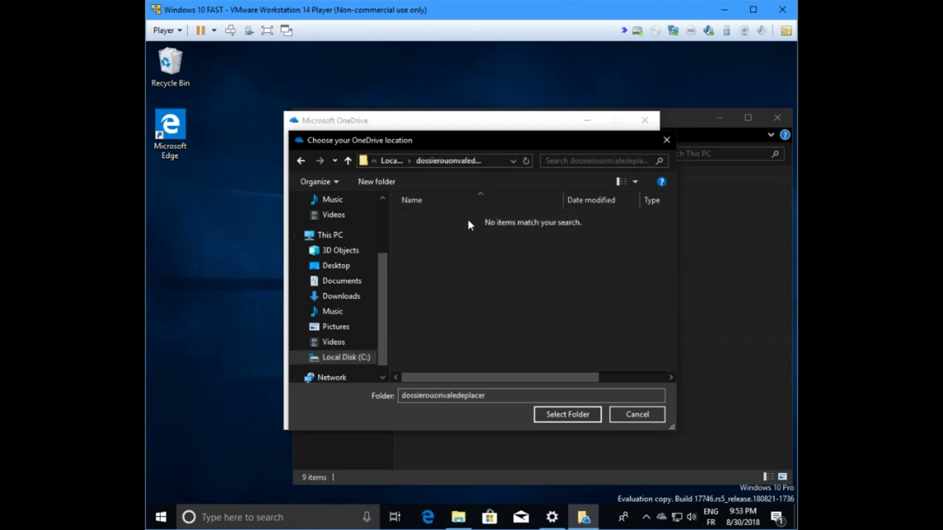
{"action": "left_click", "coordinate": [556, 416]}
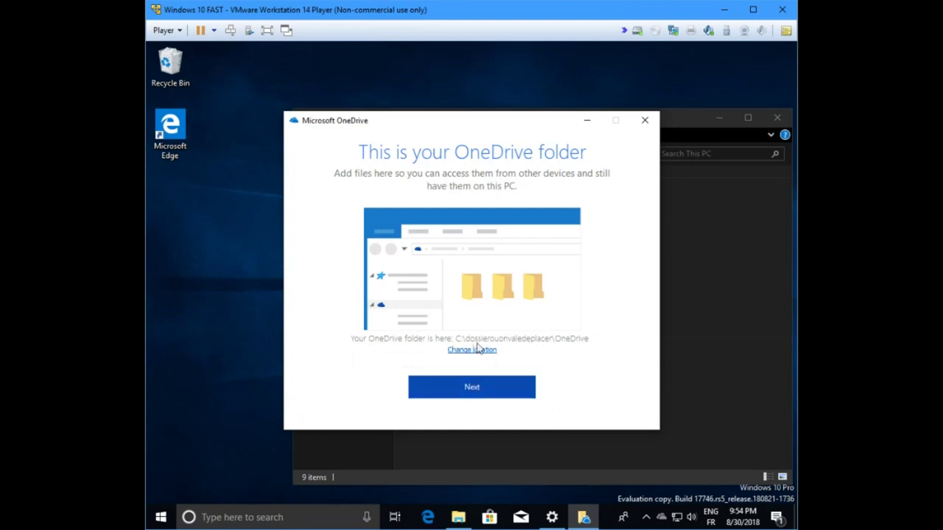
{"action": "left_click", "coordinate": [466, 394]}
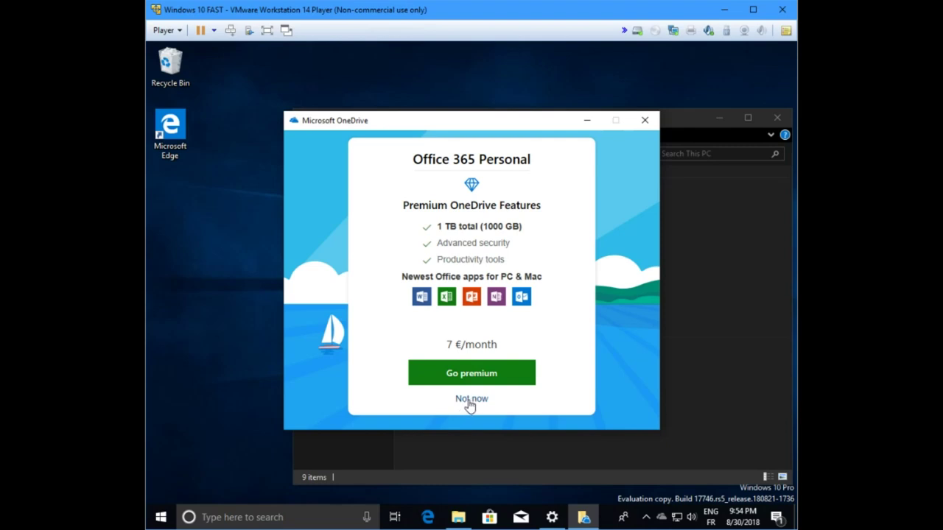
Step: Decline the Office 365 offer, page through the tour to 'You're good to go!', and open the OneDrive folder
{"action": "left_click", "coordinate": [472, 401]}
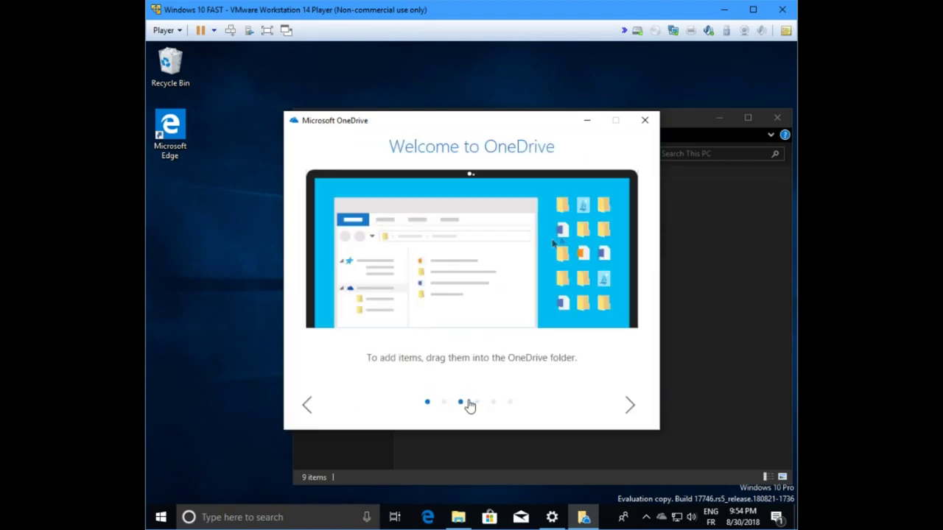
{"action": "left_click", "coordinate": [630, 406]}
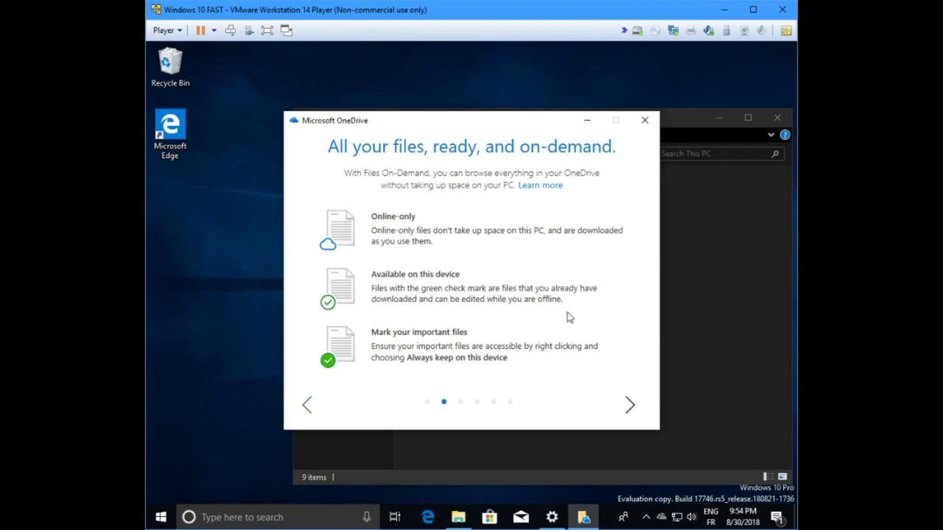
{"action": "left_click", "coordinate": [630, 406]}
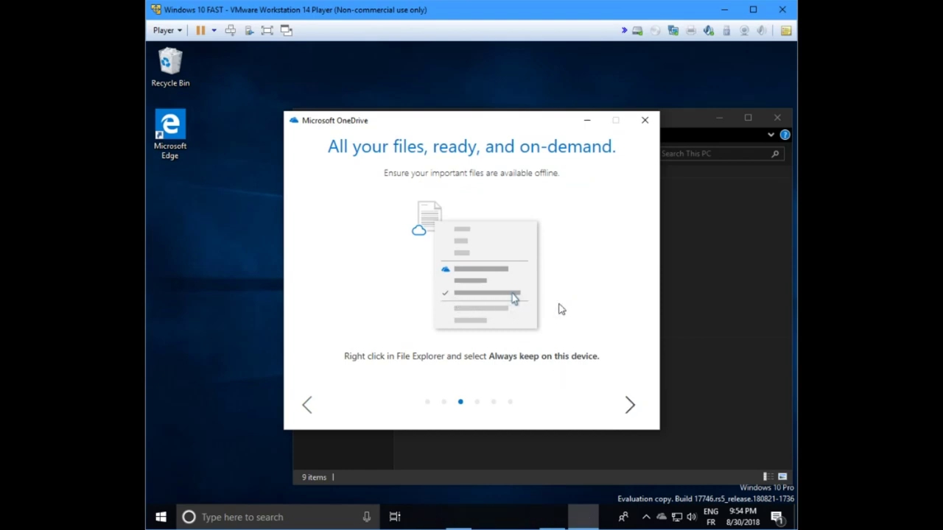
{"action": "left_click", "coordinate": [631, 407]}
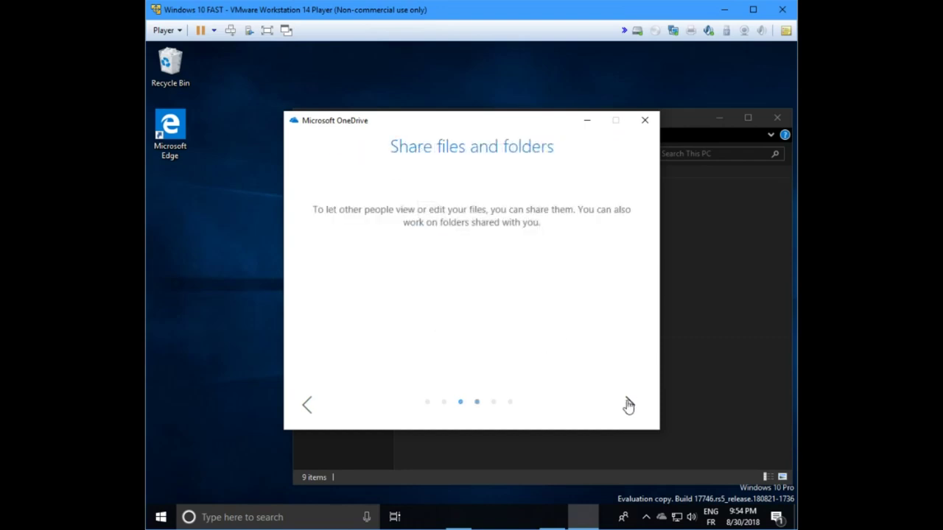
{"action": "left_click", "coordinate": [628, 405]}
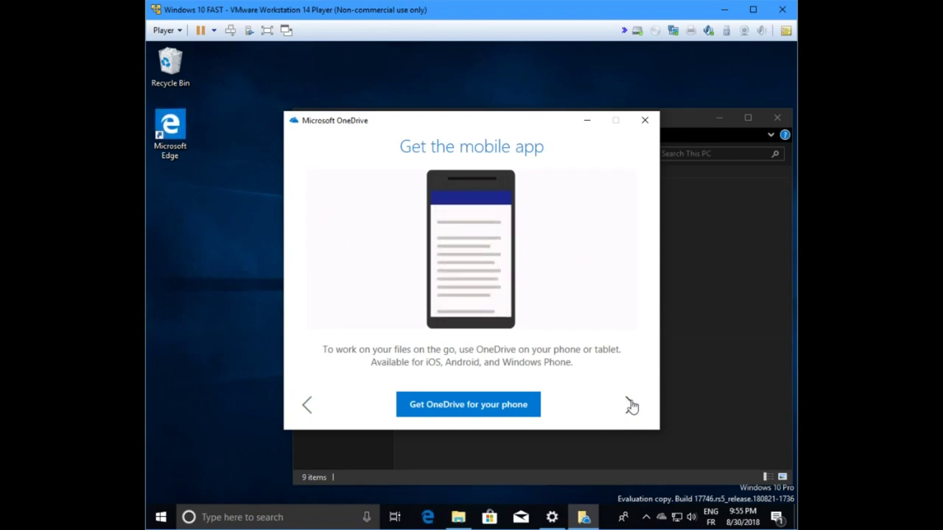
{"action": "left_click", "coordinate": [632, 406]}
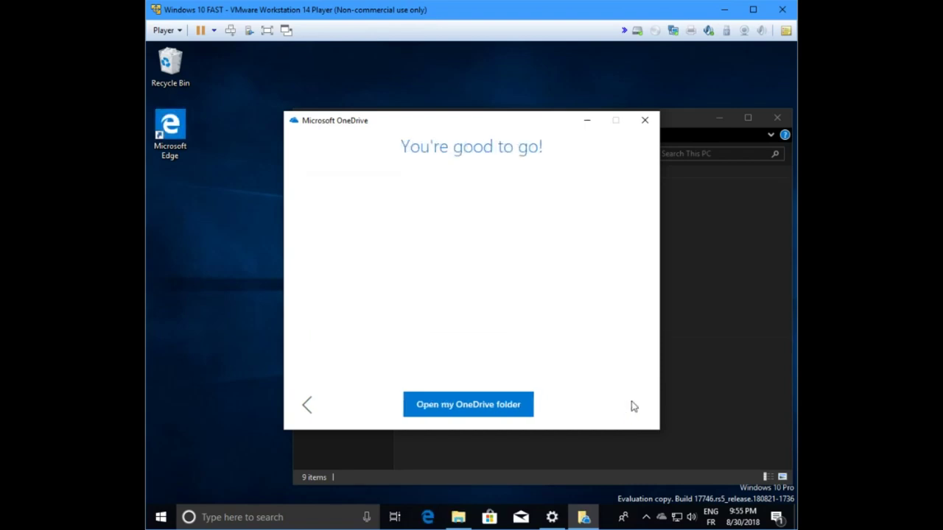
{"action": "left_click", "coordinate": [307, 406]}
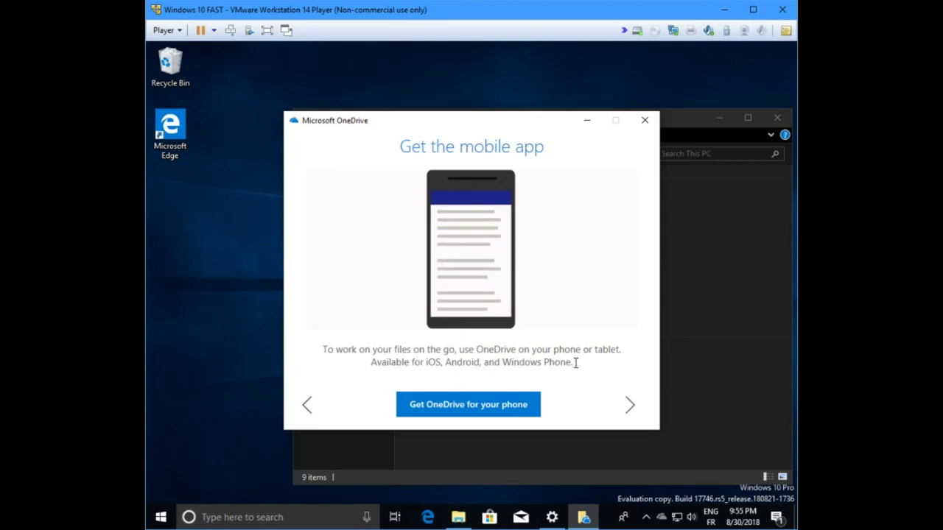
{"action": "left_click", "coordinate": [630, 411]}
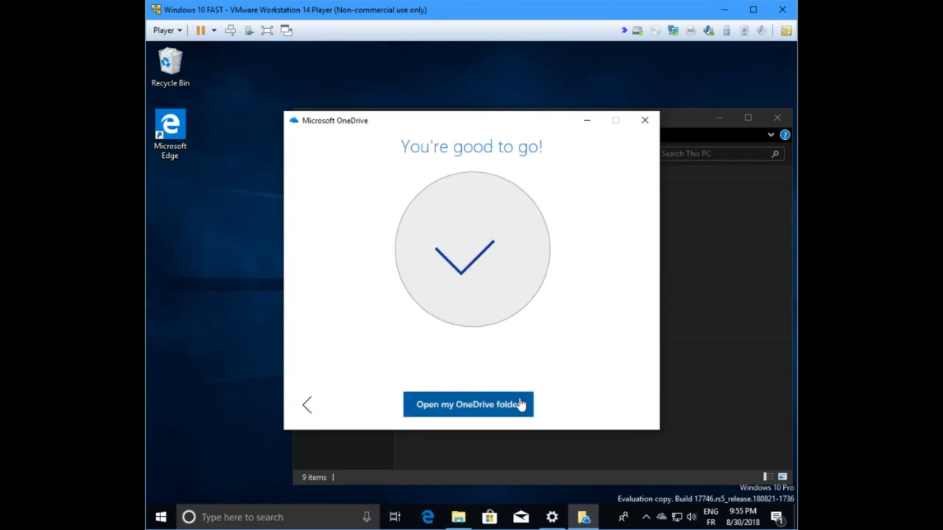
{"action": "left_click", "coordinate": [480, 405]}
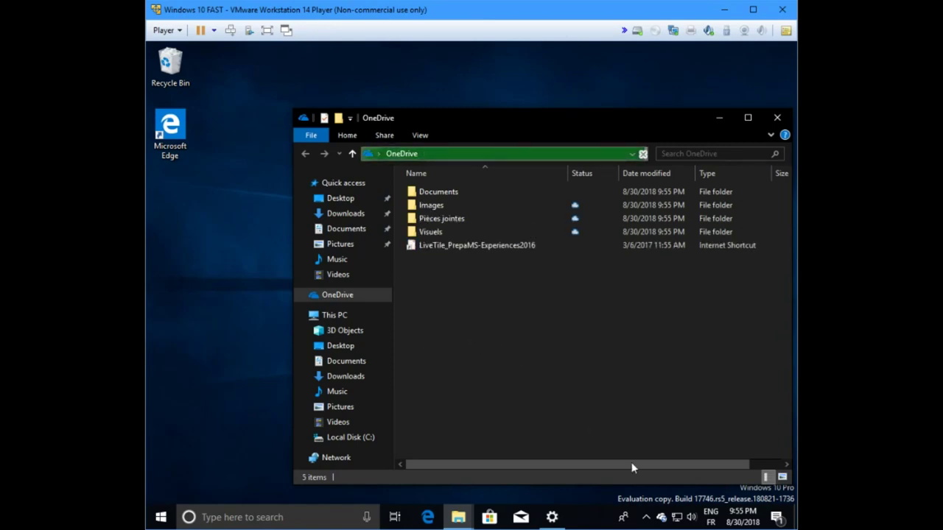
Step: Check sync progress in the tray flyout, then select the Concours folder to view its availability status
{"action": "mouse_move", "coordinate": [660, 519]}
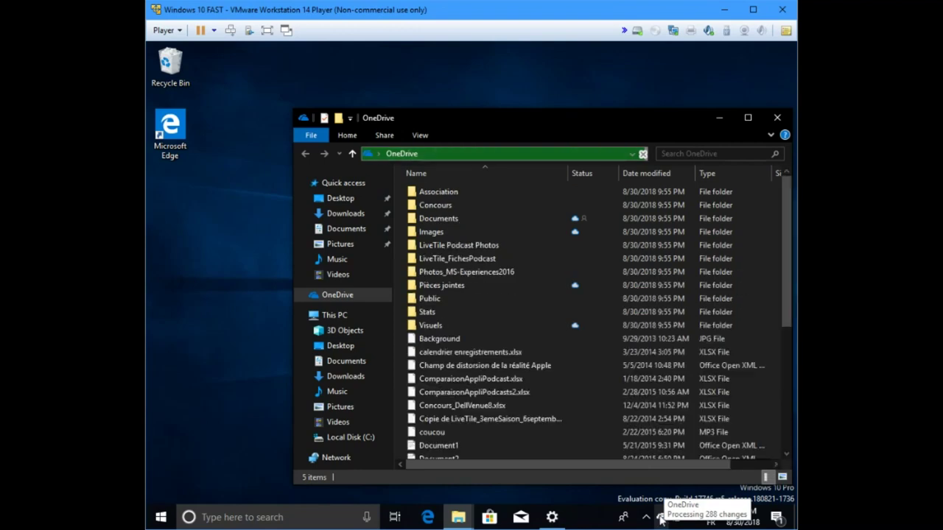
{"action": "left_click", "coordinate": [661, 519]}
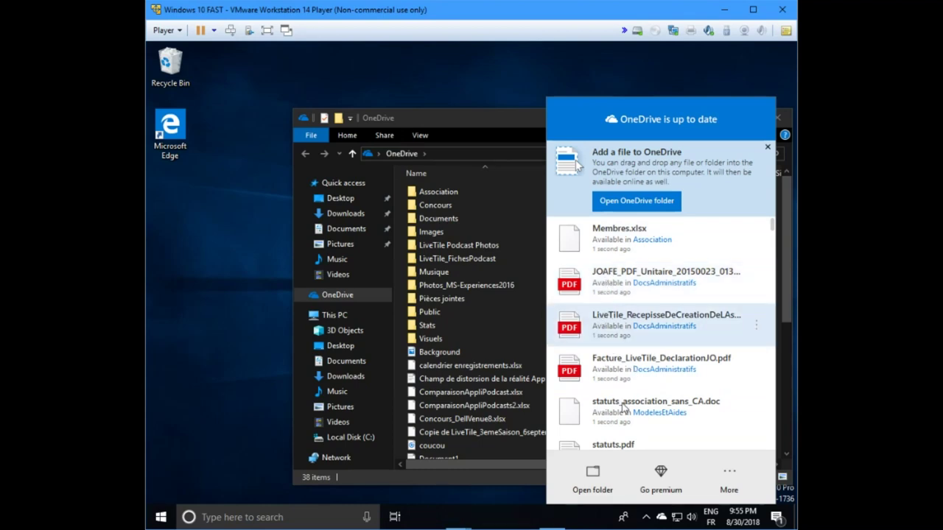
{"action": "left_click", "coordinate": [494, 123]}
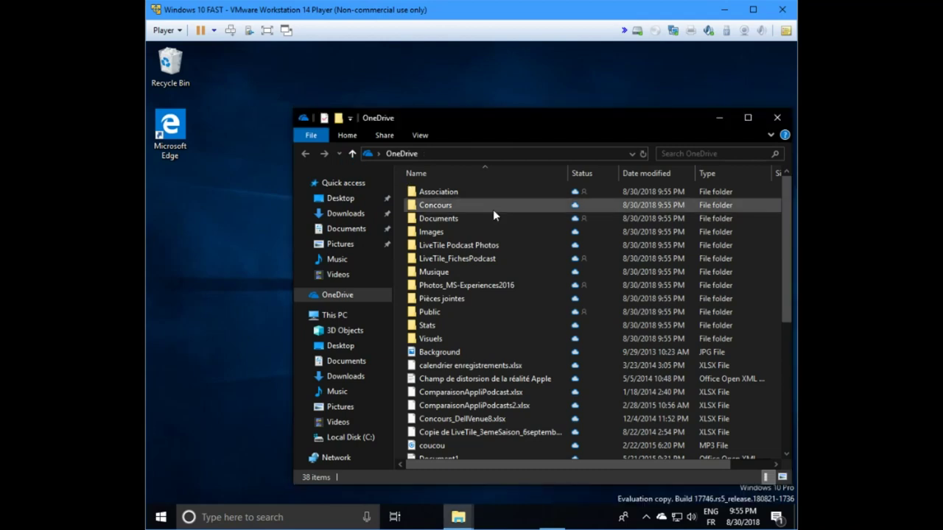
{"action": "left_click", "coordinate": [575, 203]}
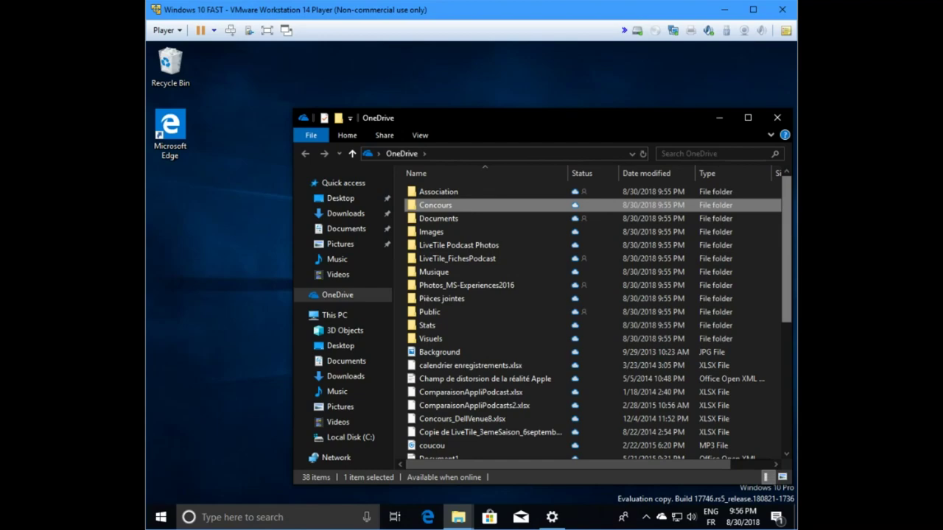
Step: Set the Musique folder to 'Always keep on this device'
{"action": "scroll", "coordinate": [568, 253], "scroll_direction": "down", "scroll_amount": 5}
{"action": "scroll", "coordinate": [565, 250], "scroll_direction": "down", "scroll_amount": 1}
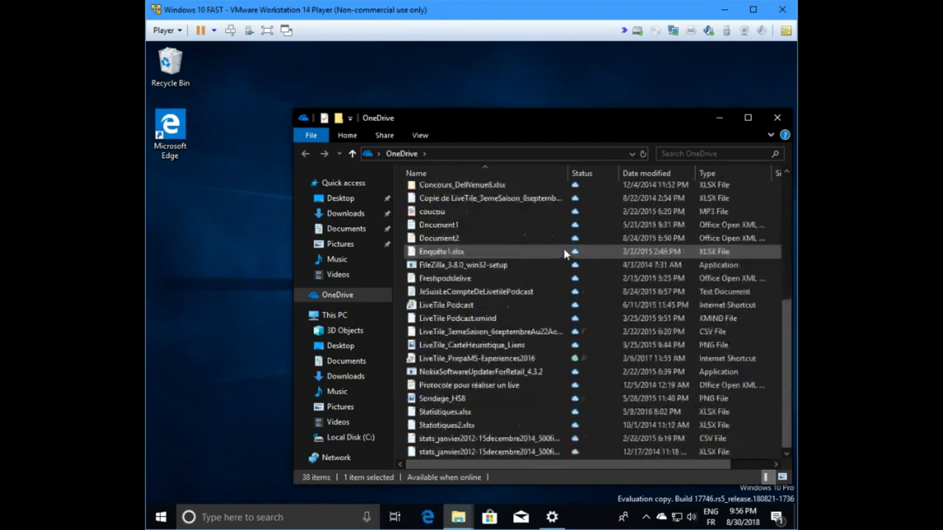
{"action": "scroll", "coordinate": [568, 246], "scroll_direction": "up", "scroll_amount": 4}
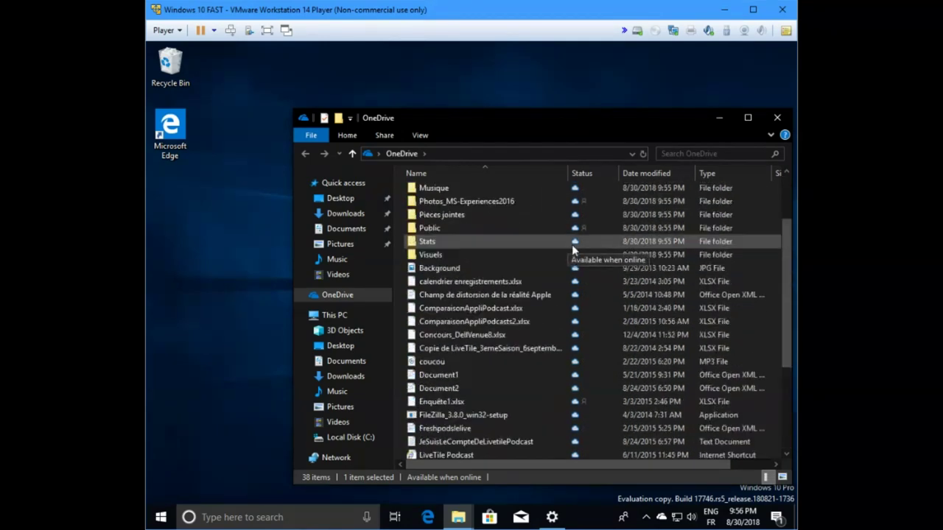
{"action": "left_click", "coordinate": [438, 188]}
{"action": "right_click", "coordinate": [439, 188]}
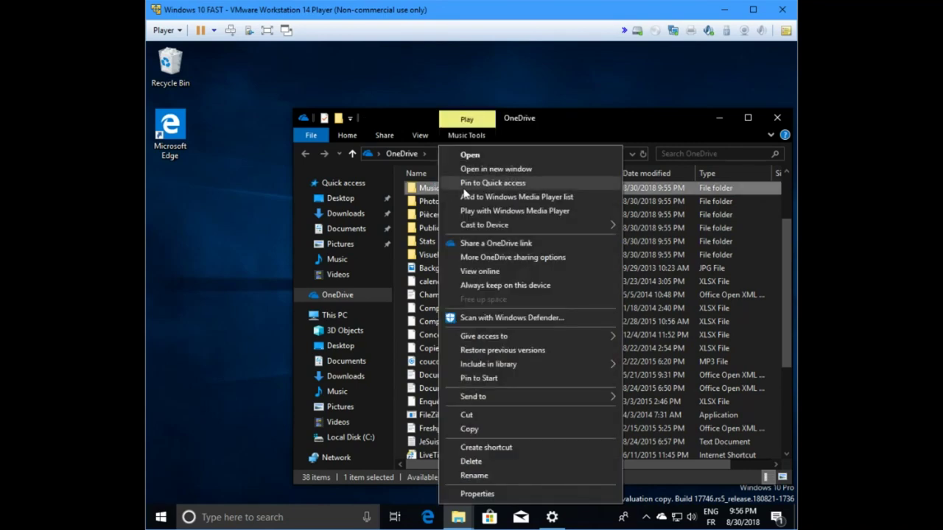
{"action": "left_click", "coordinate": [517, 286]}
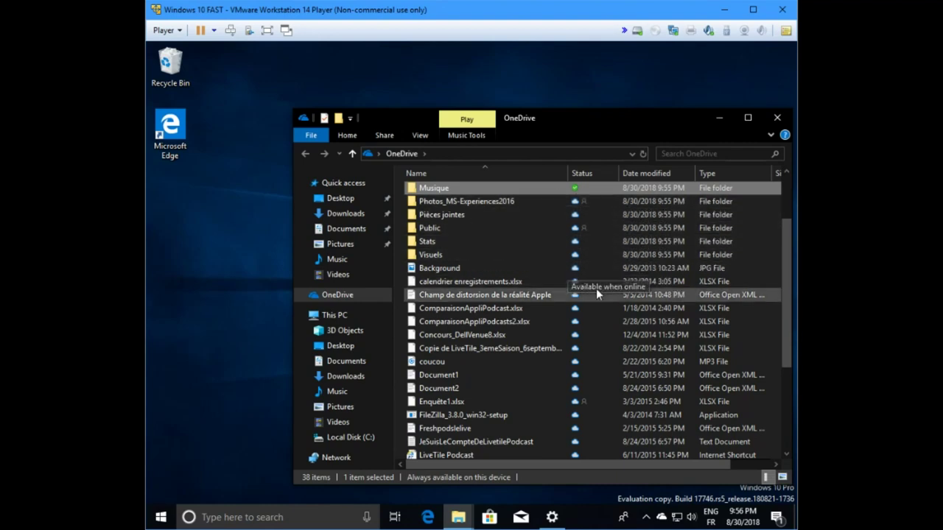
Step: Set Photos_MS-Experiences2016 to 'Always keep on this device' as well
{"action": "left_click", "coordinate": [435, 201]}
{"action": "right_click", "coordinate": [434, 201]}
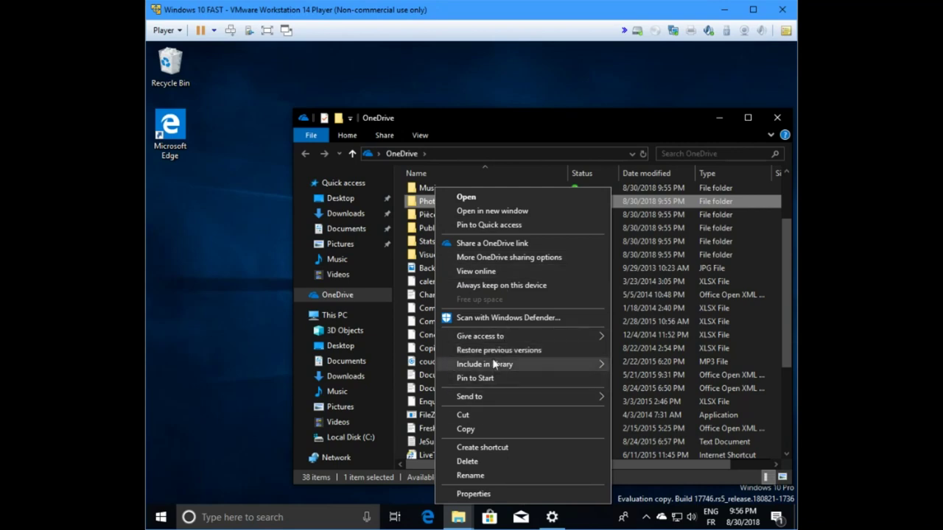
{"action": "left_click", "coordinate": [488, 285]}
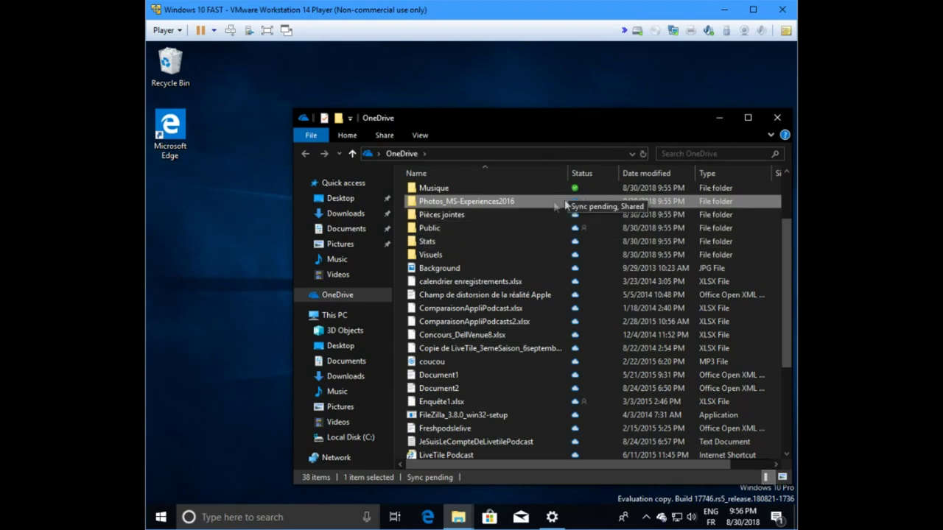
Step: Open Photos_MS-Experiences2016 and switch the file list to Details view
{"action": "key", "text": "Return"}
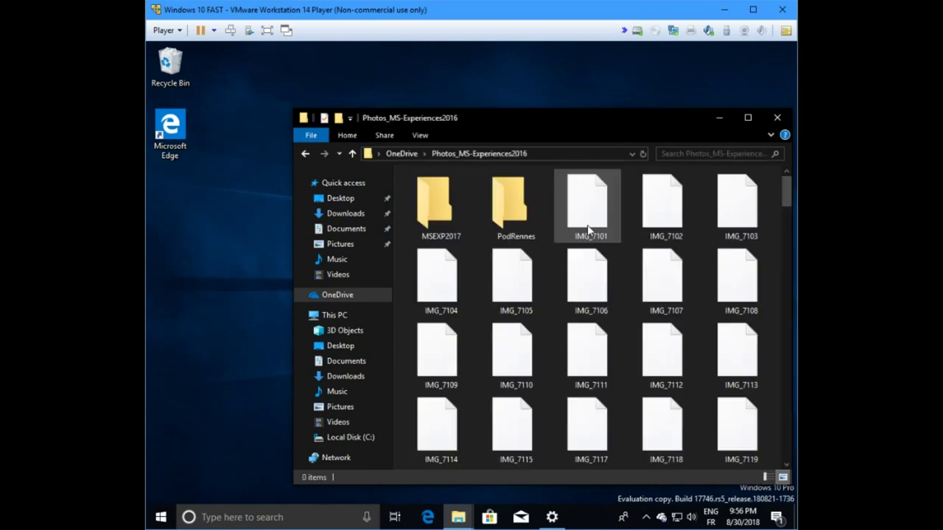
{"action": "left_click", "coordinate": [419, 138]}
{"action": "left_click", "coordinate": [486, 174]}
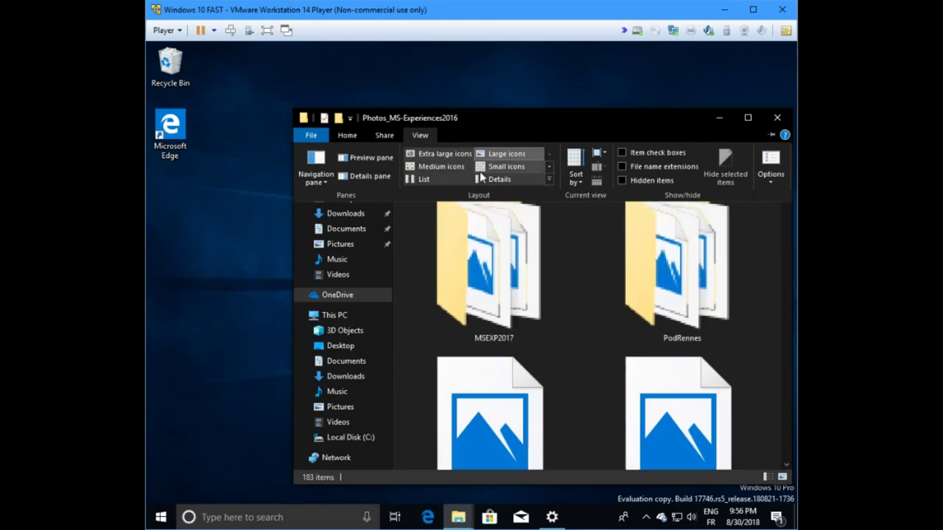
Step: Scroll through the photos' download status, then check OneDrive's sync progress from the tray
{"action": "scroll", "coordinate": [609, 265], "scroll_direction": "down", "scroll_amount": 1}
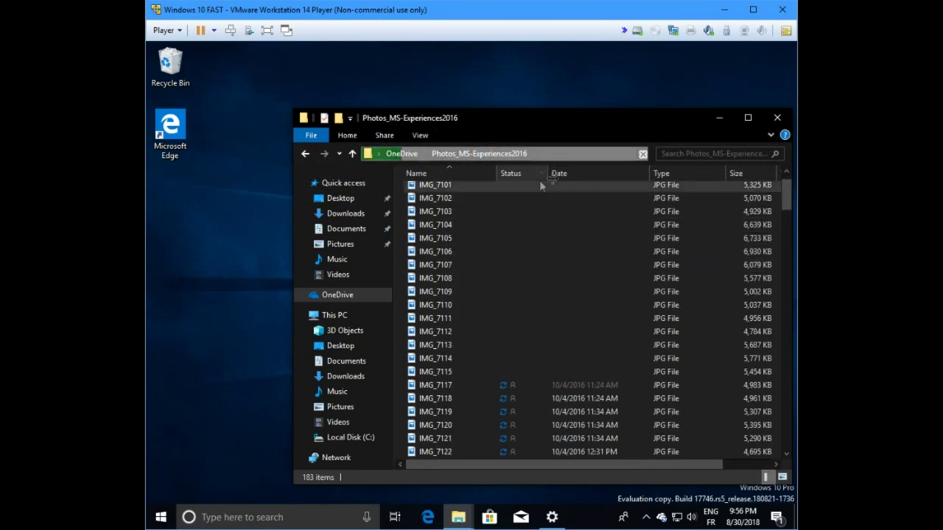
{"action": "scroll", "coordinate": [560, 261], "scroll_direction": "down", "scroll_amount": 20}
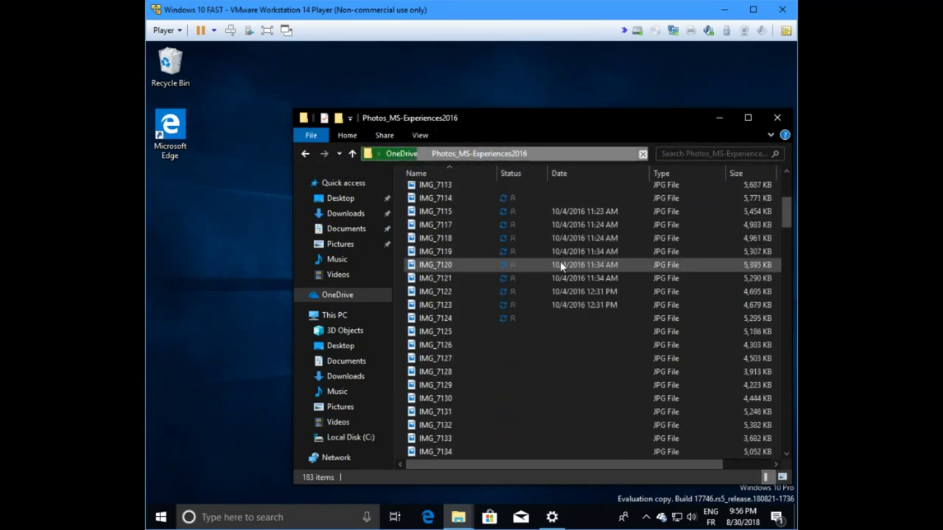
{"action": "scroll", "coordinate": [601, 269], "scroll_direction": "down", "scroll_amount": 10}
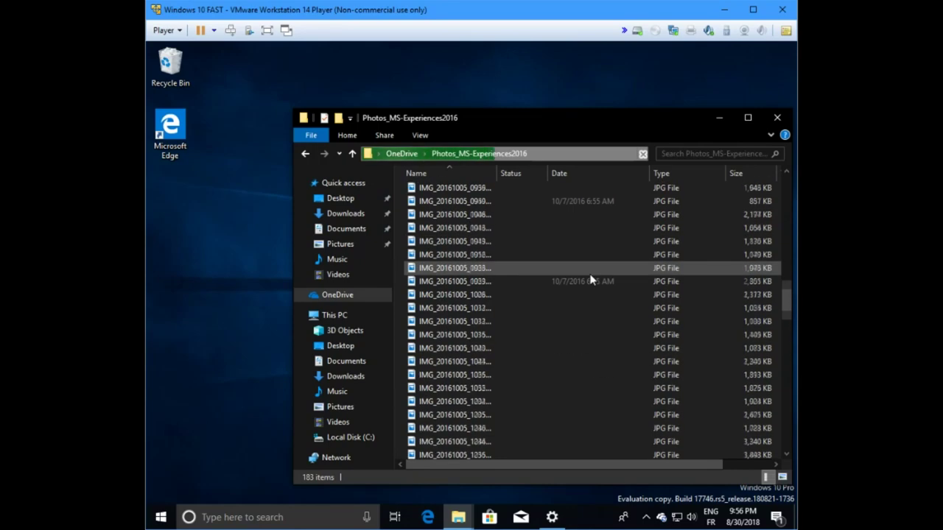
{"action": "scroll", "coordinate": [615, 275], "scroll_direction": "down", "scroll_amount": 8}
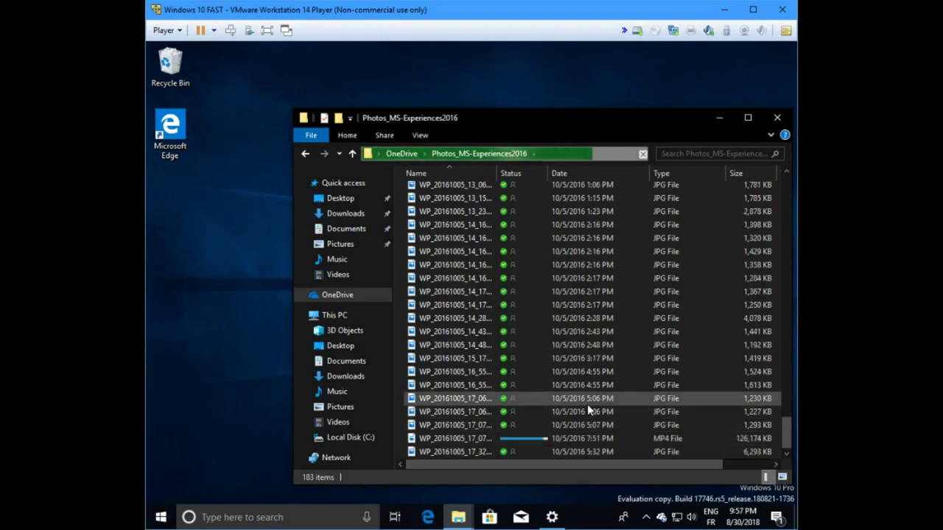
{"action": "scroll", "coordinate": [461, 302], "scroll_direction": "up", "scroll_amount": 3}
{"action": "scroll", "coordinate": [466, 305], "scroll_direction": "up", "scroll_amount": 10}
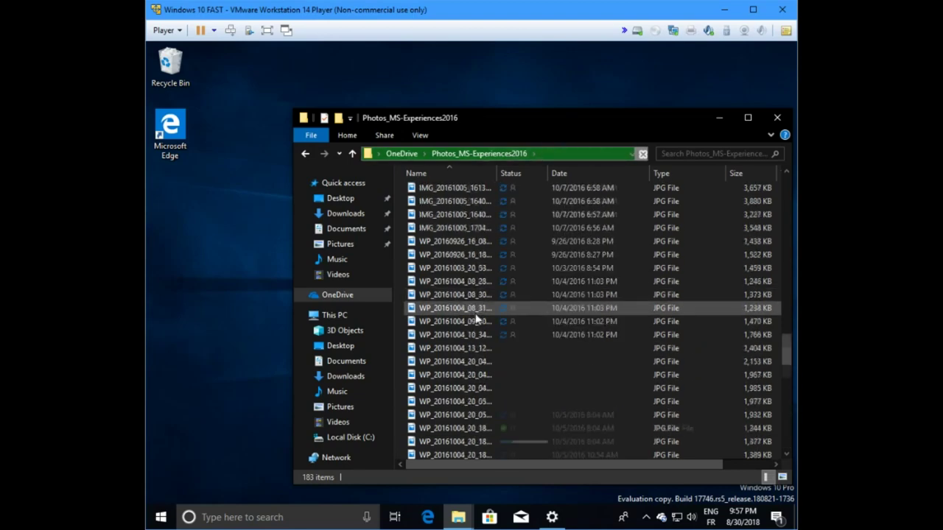
{"action": "scroll", "coordinate": [486, 315], "scroll_direction": "up", "scroll_amount": 4}
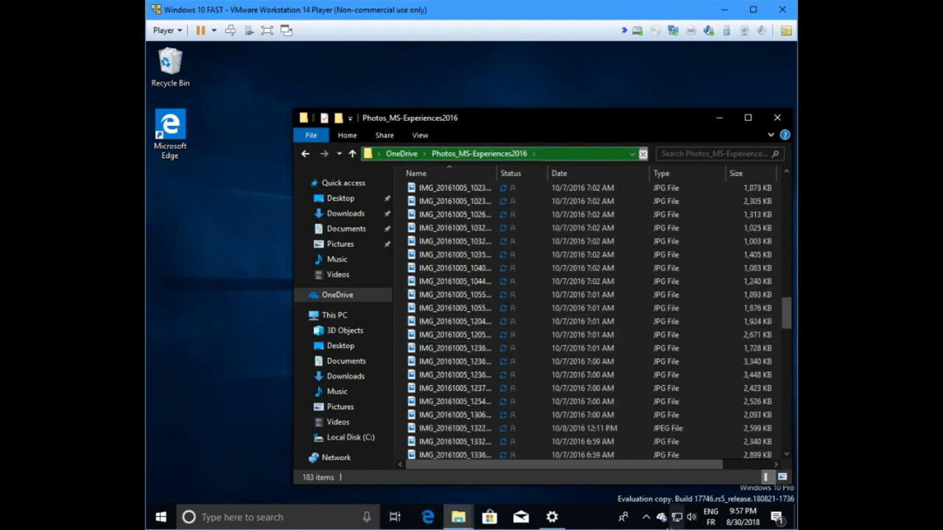
{"action": "left_click", "coordinate": [661, 518]}
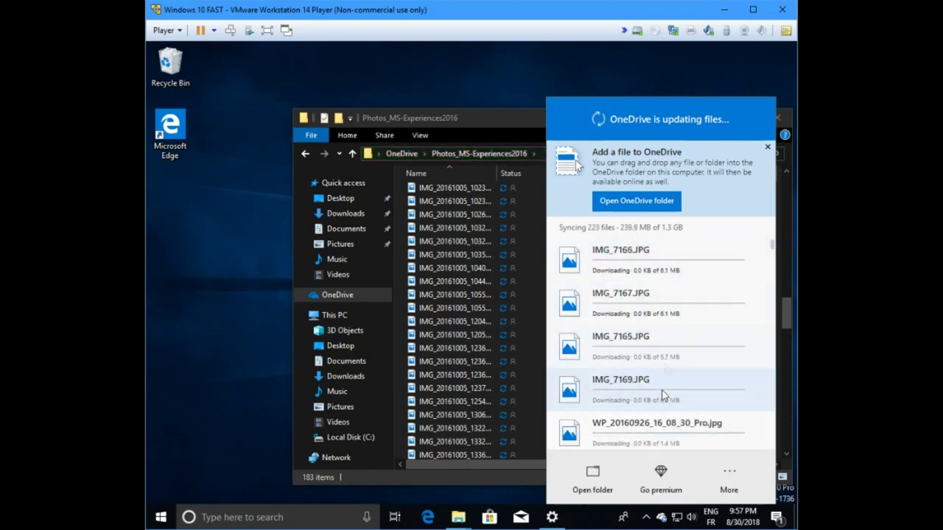
Step: Open OneDrive's Settings through the tray icon's More menu
{"action": "left_click", "coordinate": [661, 518]}
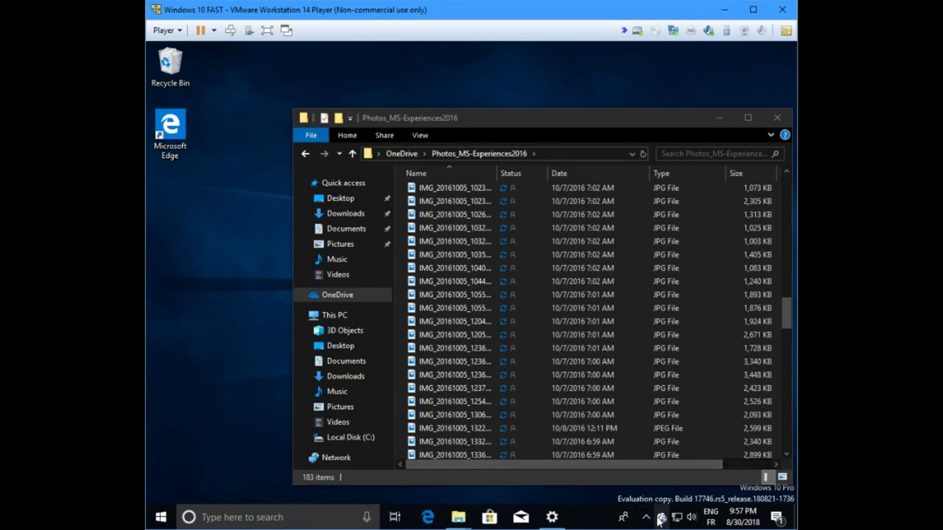
{"action": "mouse_move", "coordinate": [659, 515]}
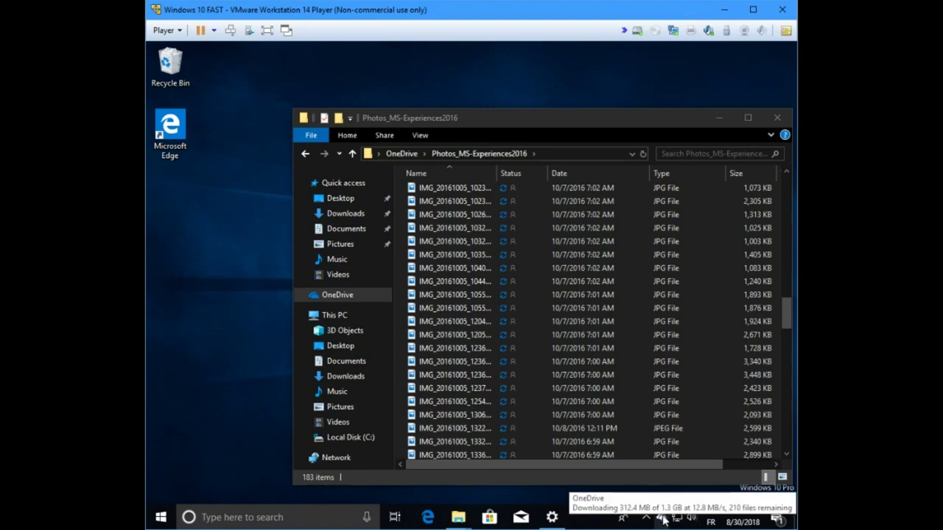
{"action": "left_click", "coordinate": [663, 519]}
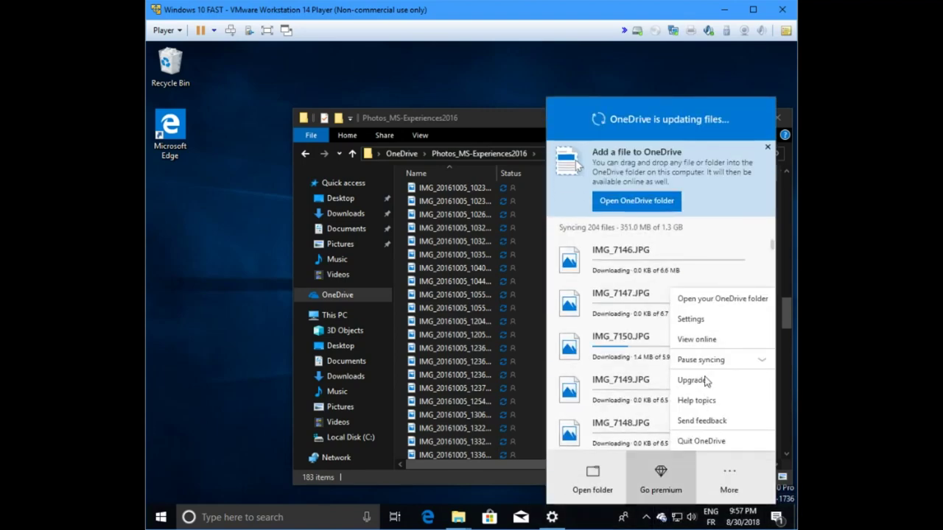
{"action": "left_click", "coordinate": [691, 319]}
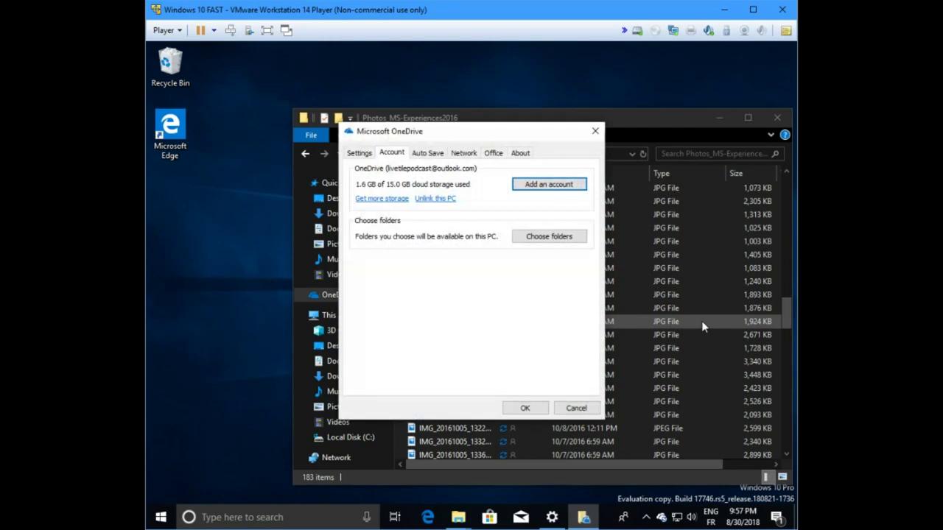
Step: Switch the OneDrive settings to the Auto Save tab
{"action": "left_click", "coordinate": [426, 155]}
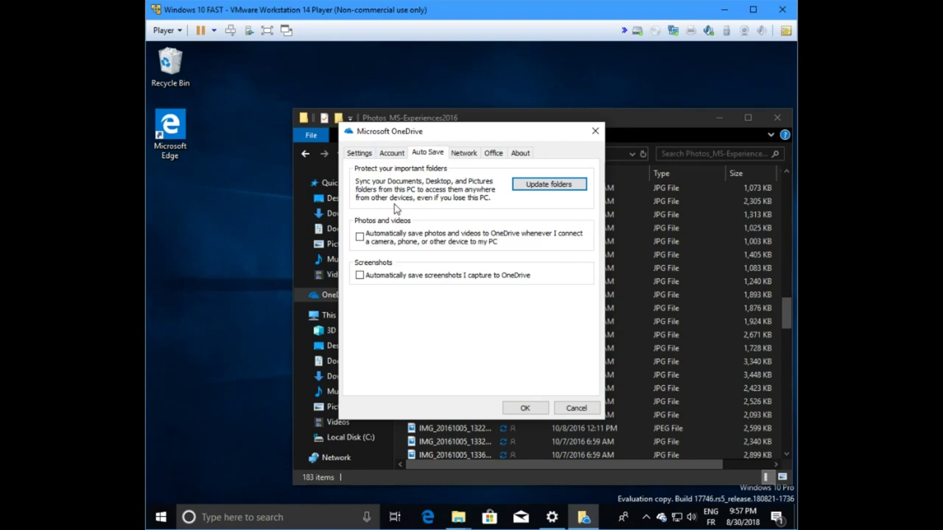
Step: Launch Update folders to choose Desktop, Pictures and Documents for protection
{"action": "left_click", "coordinate": [547, 193]}
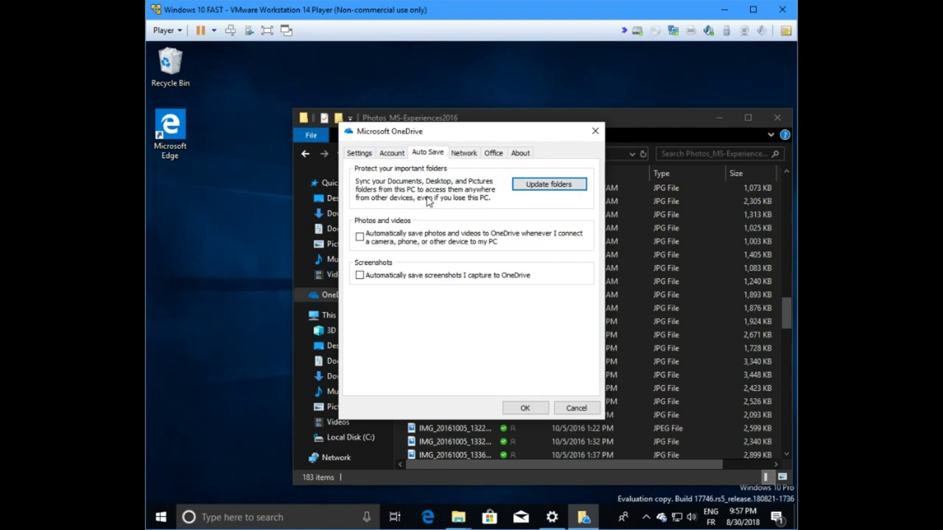
{"action": "left_click", "coordinate": [546, 189]}
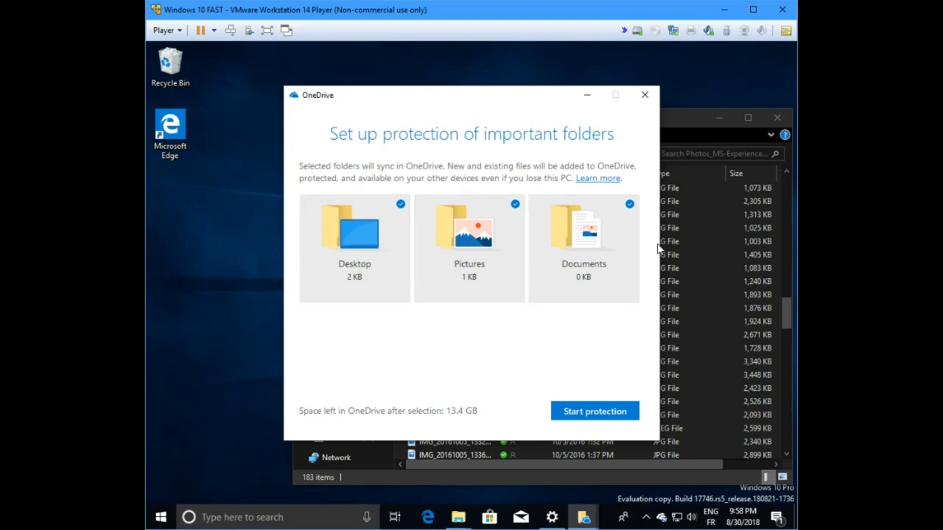
Step: Keep Desktop, Pictures and Documents selected and start protecting them
{"action": "left_click", "coordinate": [385, 223]}
{"action": "left_click", "coordinate": [391, 219]}
{"action": "left_click", "coordinate": [462, 230]}
{"action": "left_click", "coordinate": [461, 230]}
{"action": "left_click", "coordinate": [580, 237]}
{"action": "left_click", "coordinate": [583, 238]}
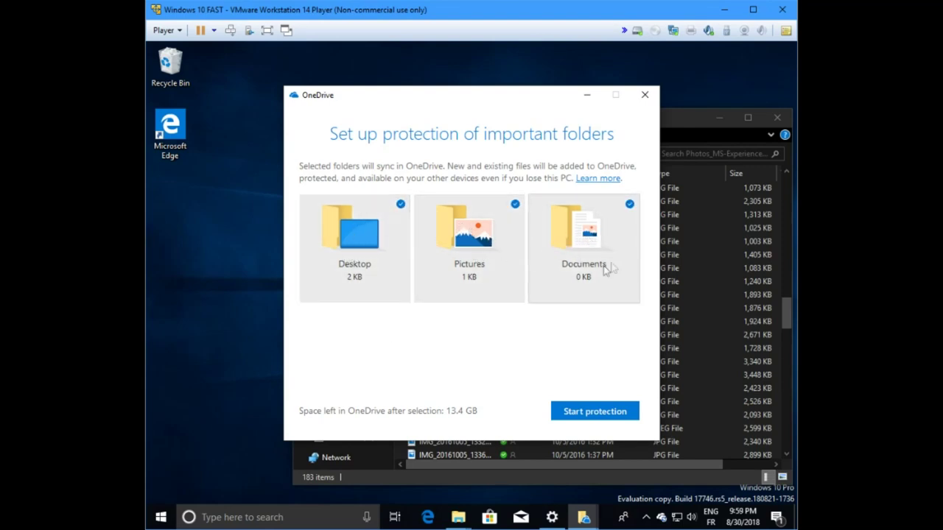
{"action": "left_click", "coordinate": [610, 411]}
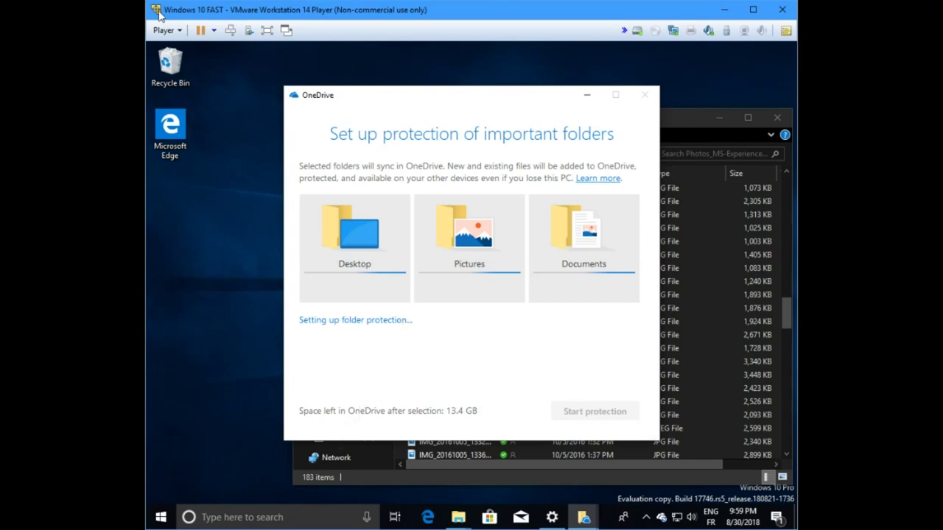
{"action": "left_click", "coordinate": [165, 31]}
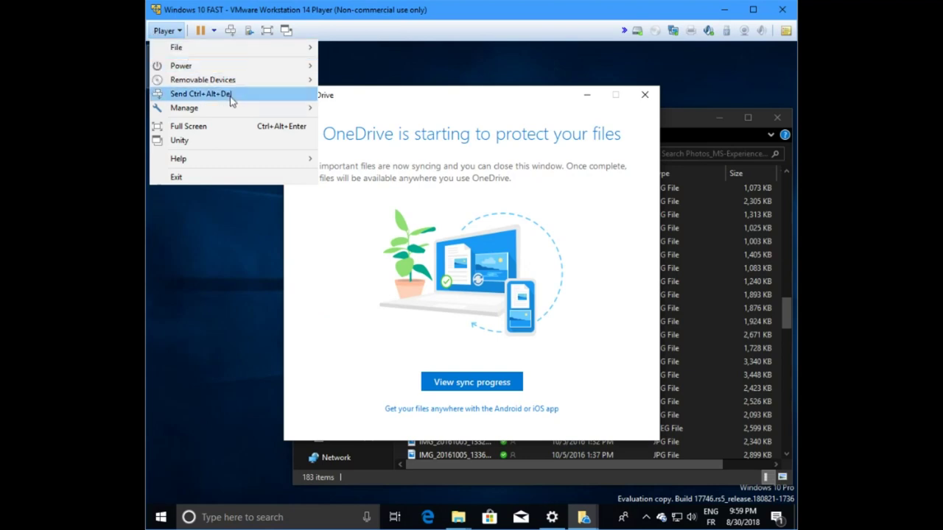
{"action": "mouse_move", "coordinate": [231, 110]}
{"action": "left_click", "coordinate": [354, 140]}
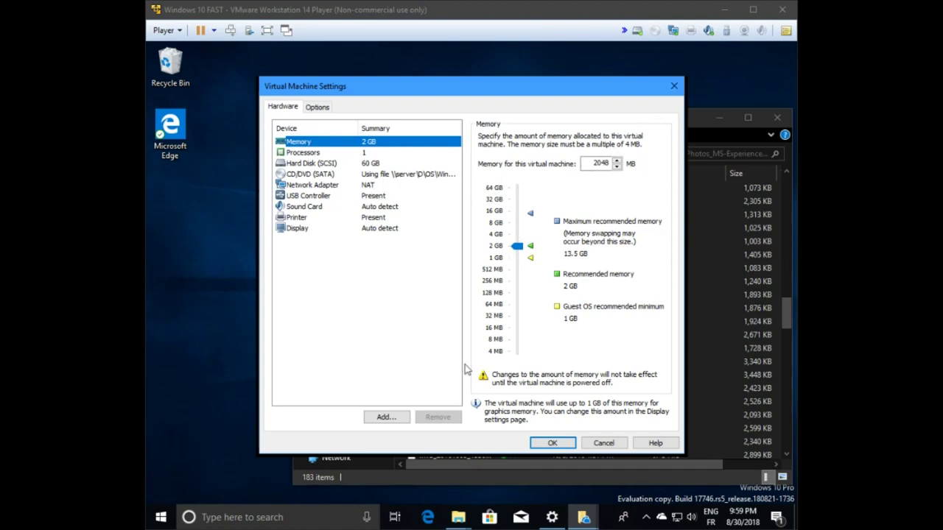
{"action": "left_click", "coordinate": [614, 445]}
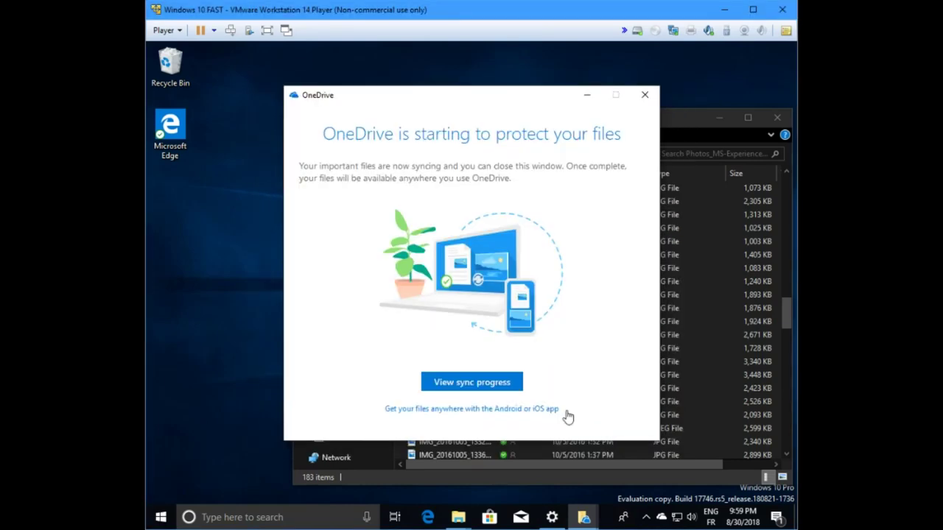
Step: View the sync progress showing OneDrive up to date, then dismiss the flyout
{"action": "left_click", "coordinate": [481, 385]}
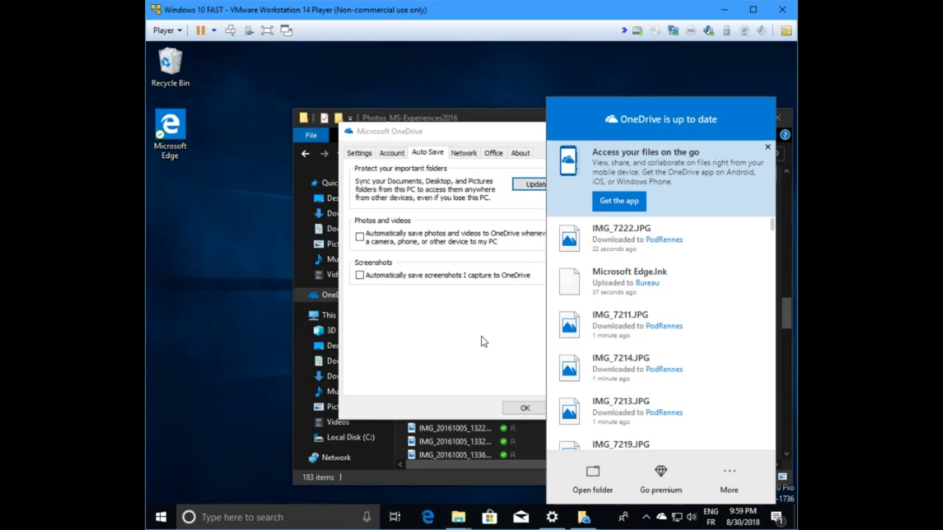
{"action": "left_click", "coordinate": [482, 341]}
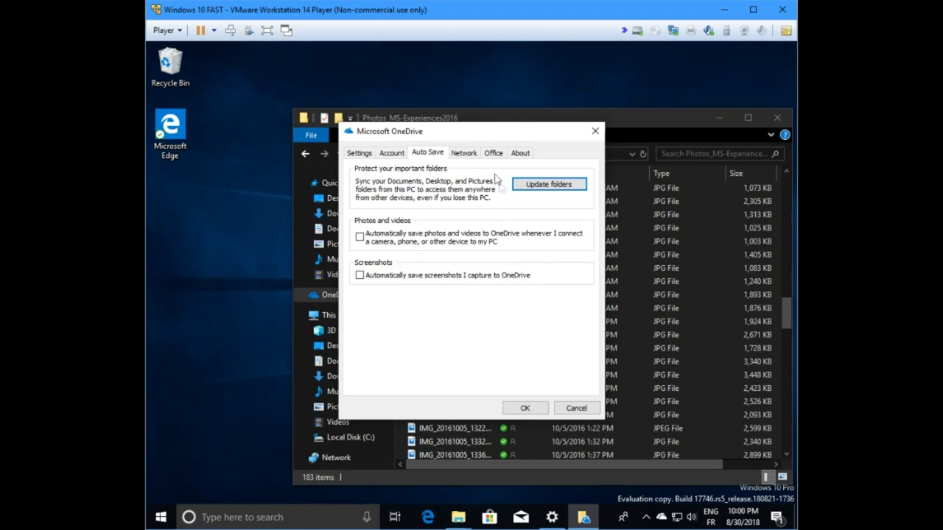
Step: Browse the Network, Office, Auto Save and Account tabs of OneDrive settings
{"action": "left_click", "coordinate": [467, 154]}
{"action": "left_click", "coordinate": [488, 153]}
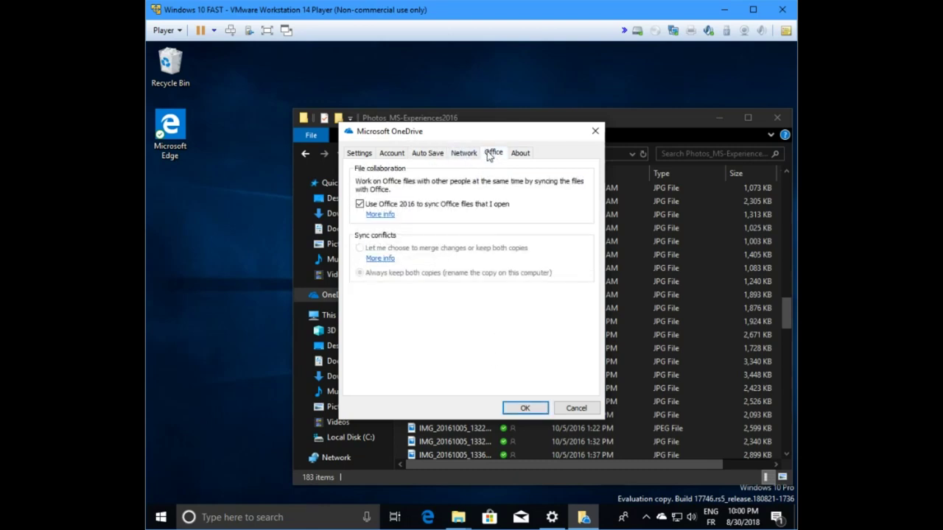
{"action": "left_click", "coordinate": [420, 155]}
{"action": "left_click", "coordinate": [396, 154]}
{"action": "left_click", "coordinate": [418, 153]}
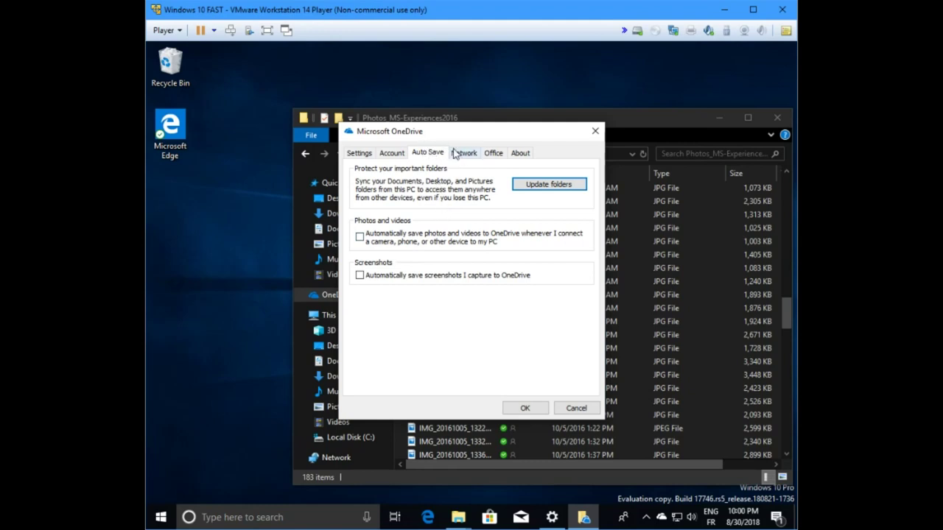
Step: Review the Network, Office, About, Account and Settings tabs, close with OK, and show This PC
{"action": "left_click", "coordinate": [457, 154]}
{"action": "left_click", "coordinate": [503, 157]}
{"action": "left_click", "coordinate": [521, 155]}
{"action": "left_click", "coordinate": [493, 155]}
{"action": "left_click", "coordinate": [466, 155]}
{"action": "left_click", "coordinate": [421, 154]}
{"action": "left_click", "coordinate": [402, 156]}
{"action": "left_click", "coordinate": [368, 155]}
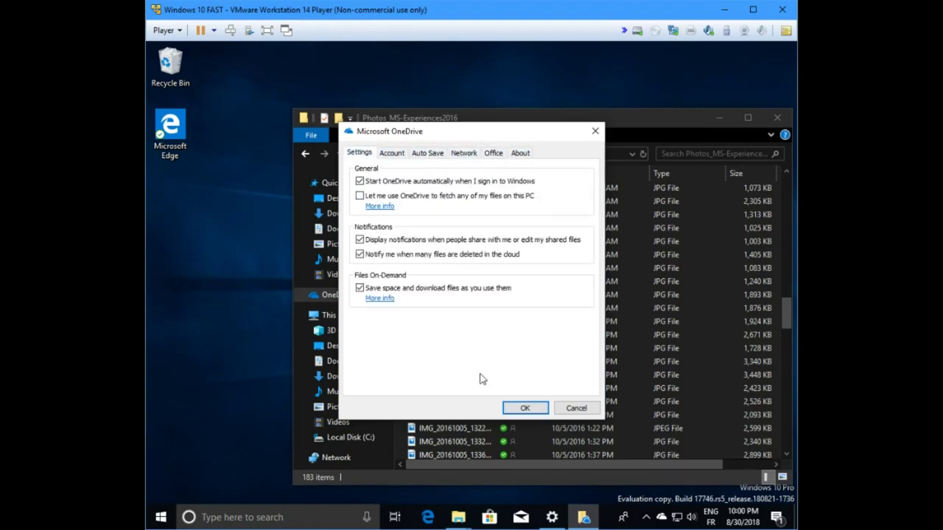
{"action": "left_click", "coordinate": [526, 408]}
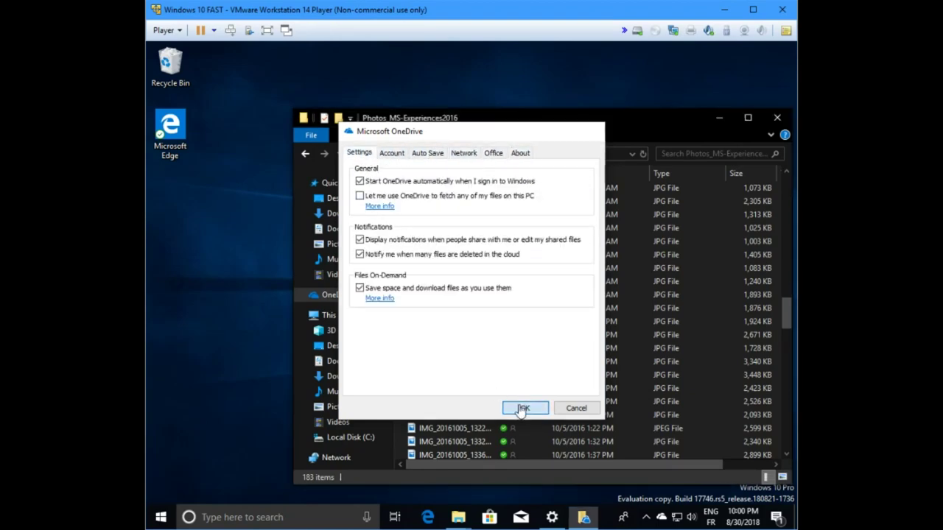
{"action": "left_click", "coordinate": [336, 317]}
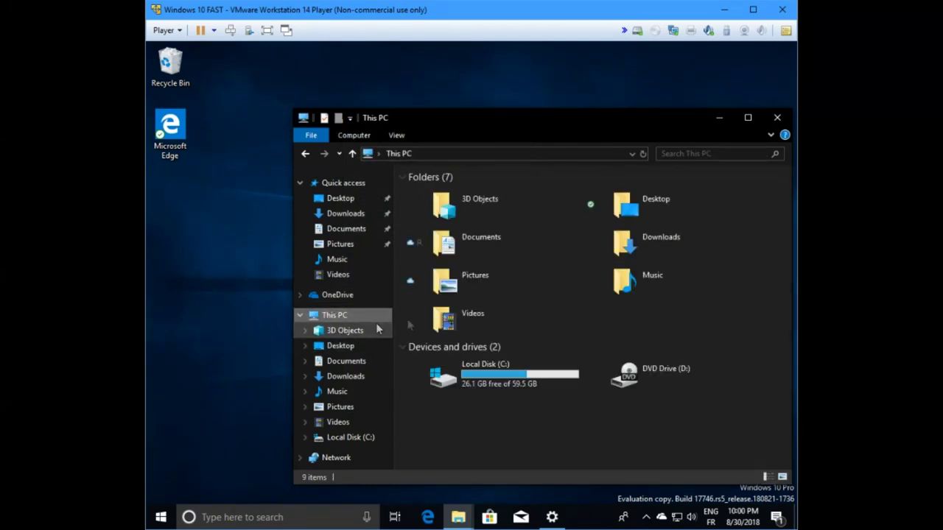
Step: Go to C:\dossierouonvaledeplacer and check the OneDrive folder's properties: 1.62 GB, 763 files, 36 folders
{"action": "double_click", "coordinate": [490, 375]}
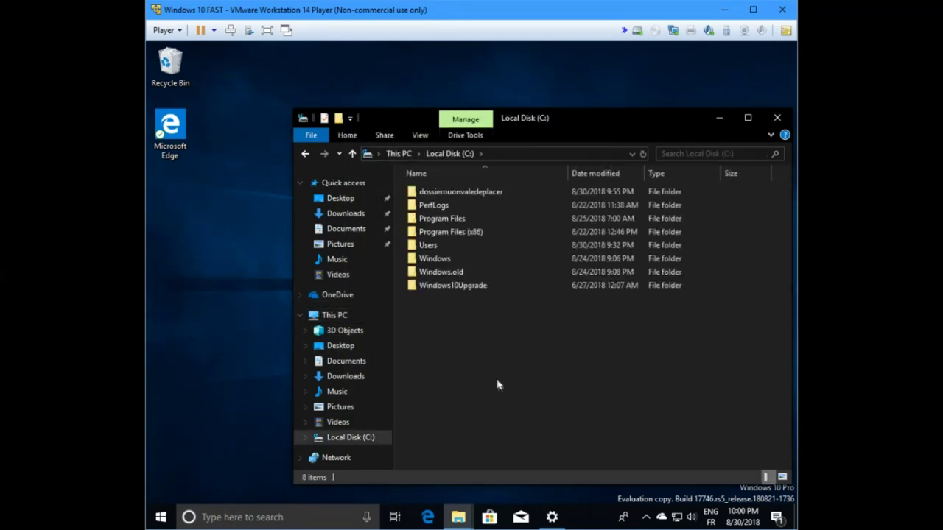
{"action": "double_click", "coordinate": [453, 194]}
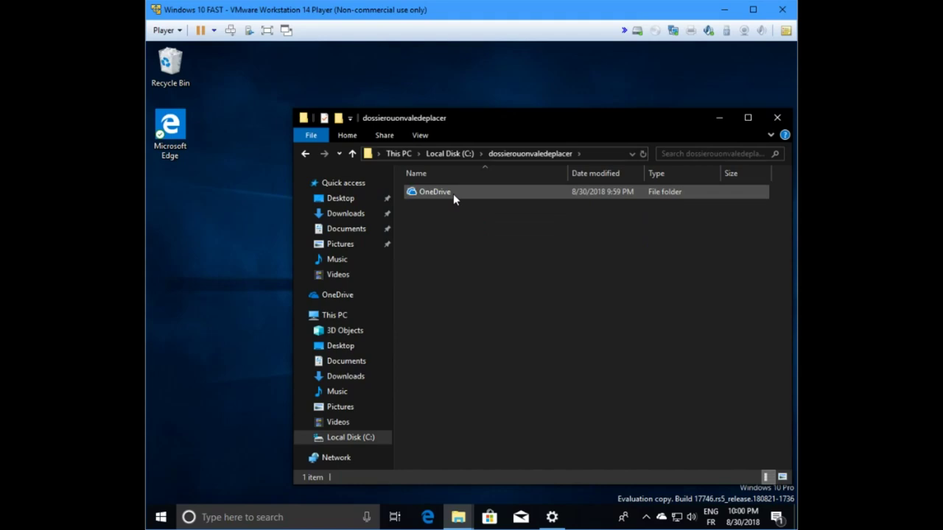
{"action": "right_click", "coordinate": [420, 193]}
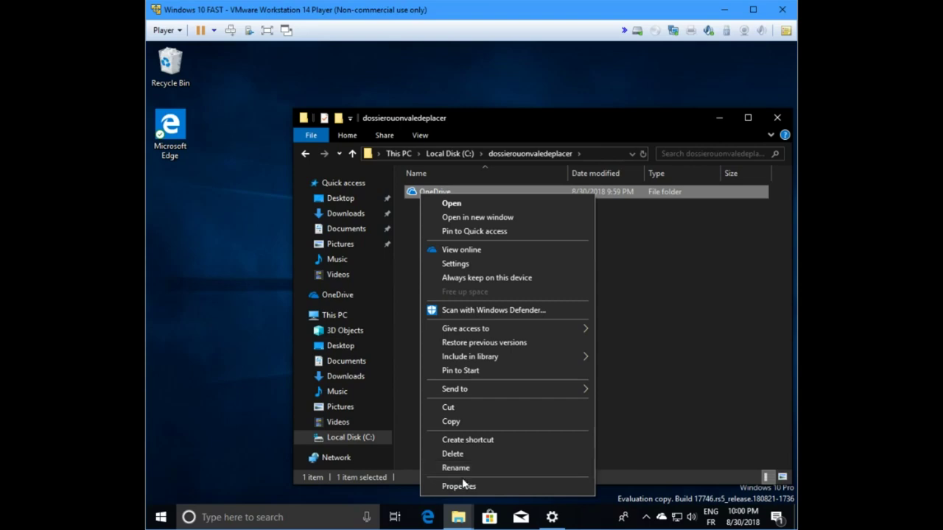
{"action": "left_click", "coordinate": [462, 487]}
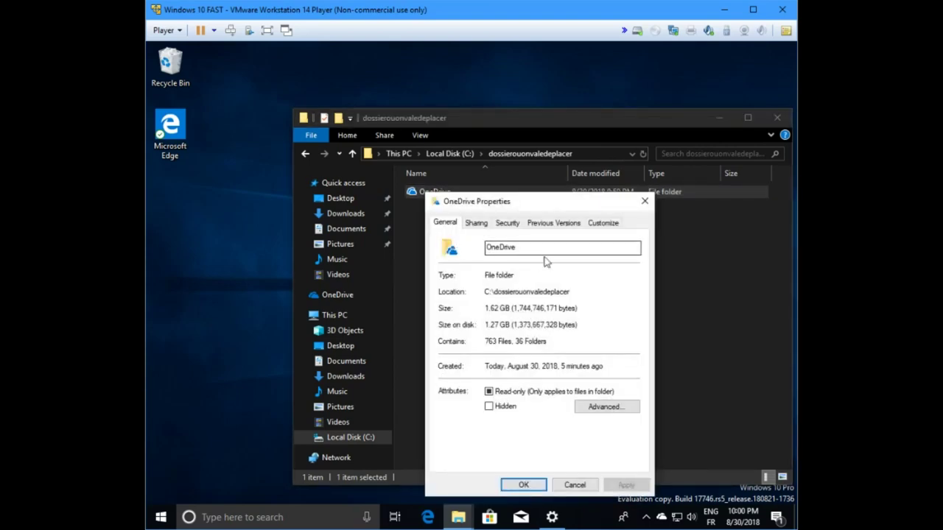
{"action": "left_click", "coordinate": [642, 203]}
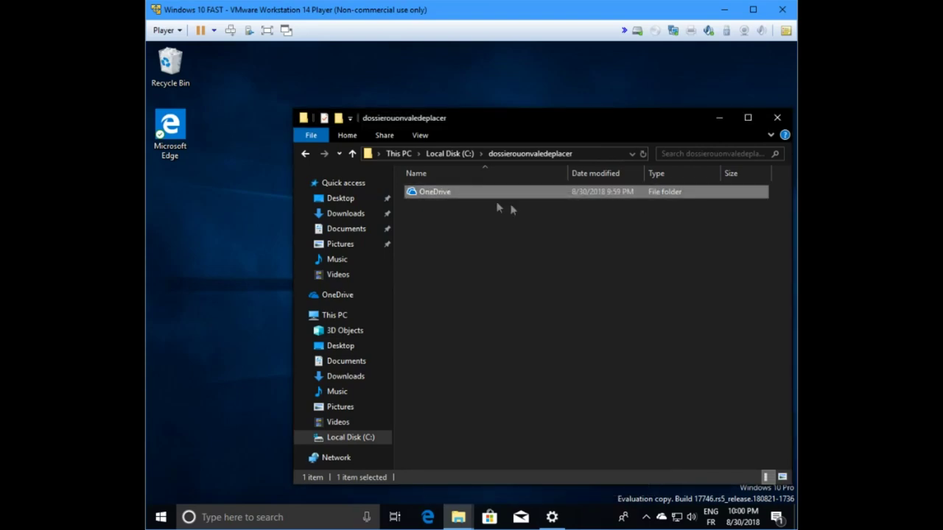
Step: Open the OneDrive folder to view its contents, then return to dossierouonvaledeplacer
{"action": "double_click", "coordinate": [427, 194]}
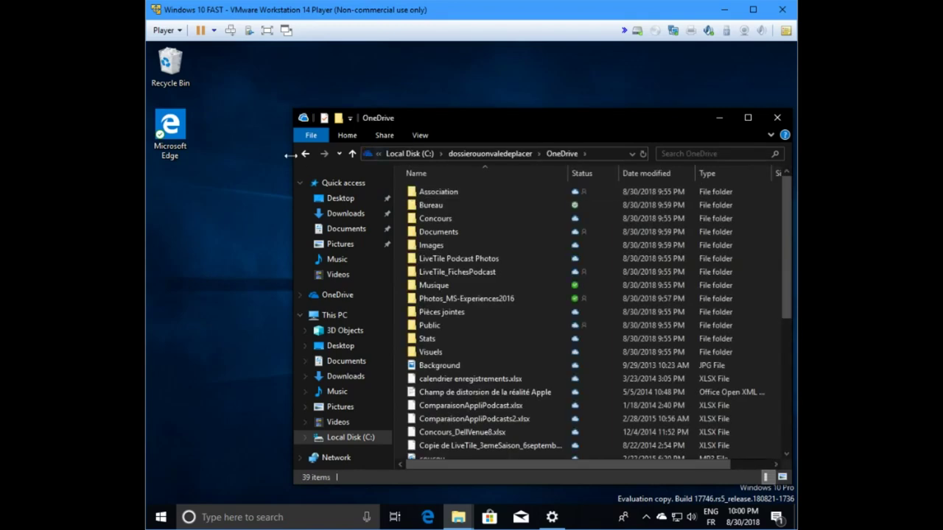
{"action": "left_click", "coordinate": [306, 154]}
{"action": "double_click", "coordinate": [423, 192]}
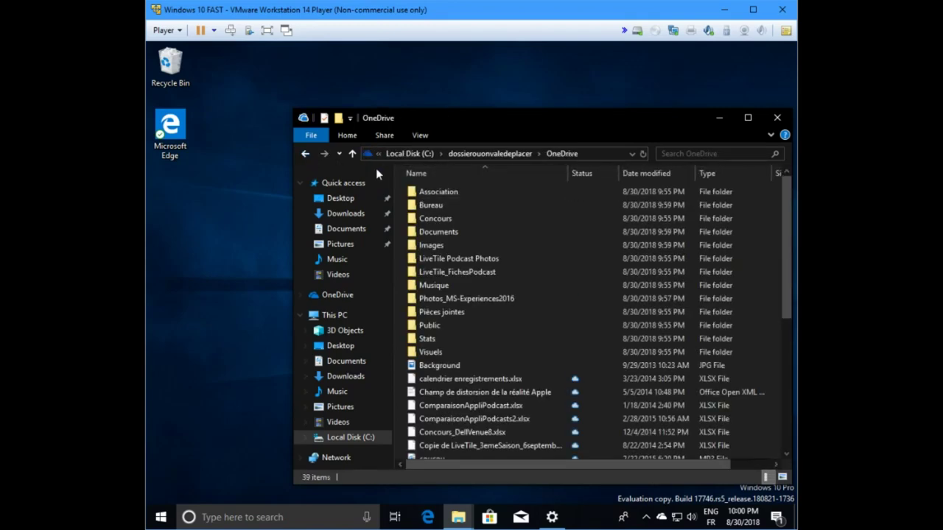
{"action": "left_click", "coordinate": [305, 154]}
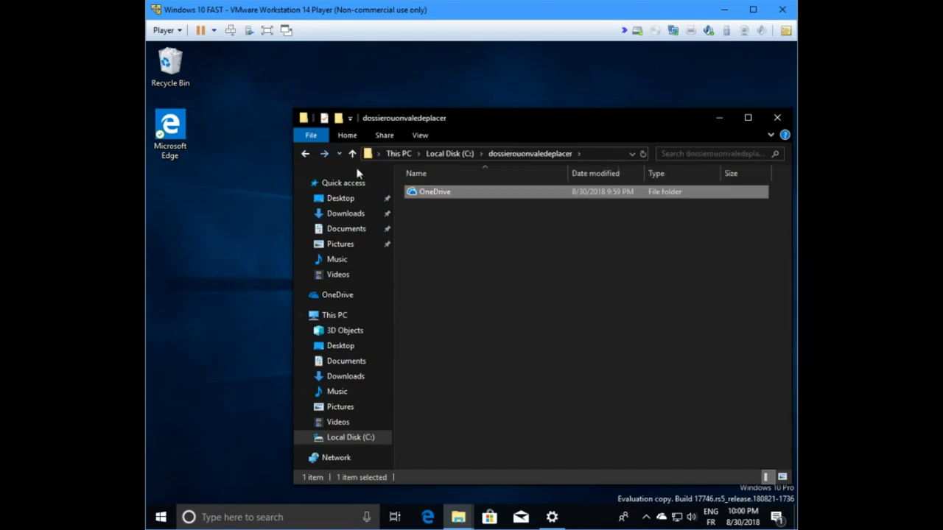
Step: Close the This PC window, briefly open Windows Settings, and close it again
{"action": "left_click", "coordinate": [777, 119]}
{"action": "left_click", "coordinate": [552, 518]}
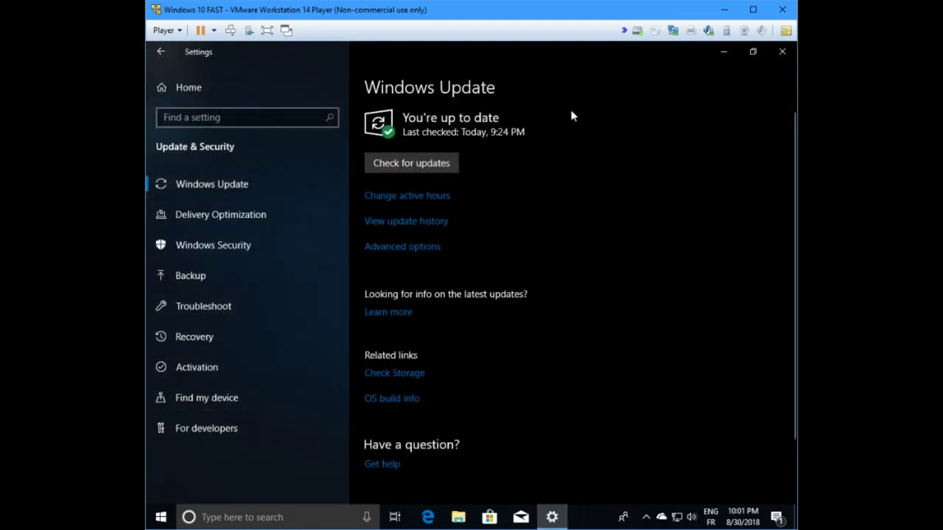
{"action": "left_click", "coordinate": [782, 53]}
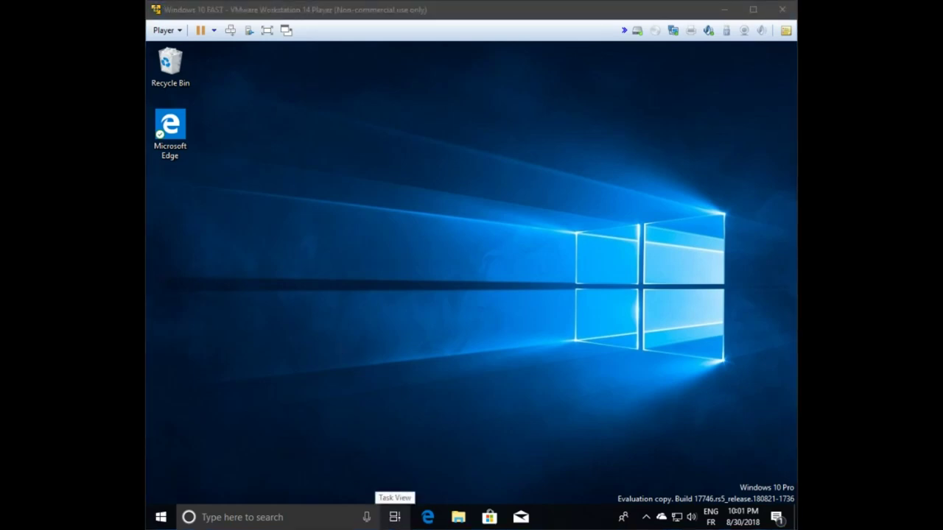
Step: Open Settings, find Language settings by searching 'langu', and start Add a language
{"action": "left_click", "coordinate": [251, 442]}
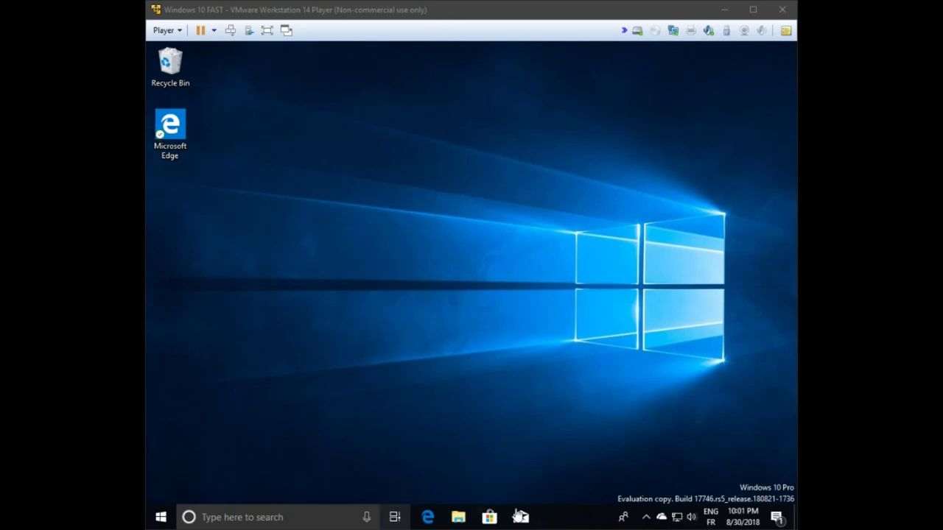
{"action": "left_click", "coordinate": [172, 517]}
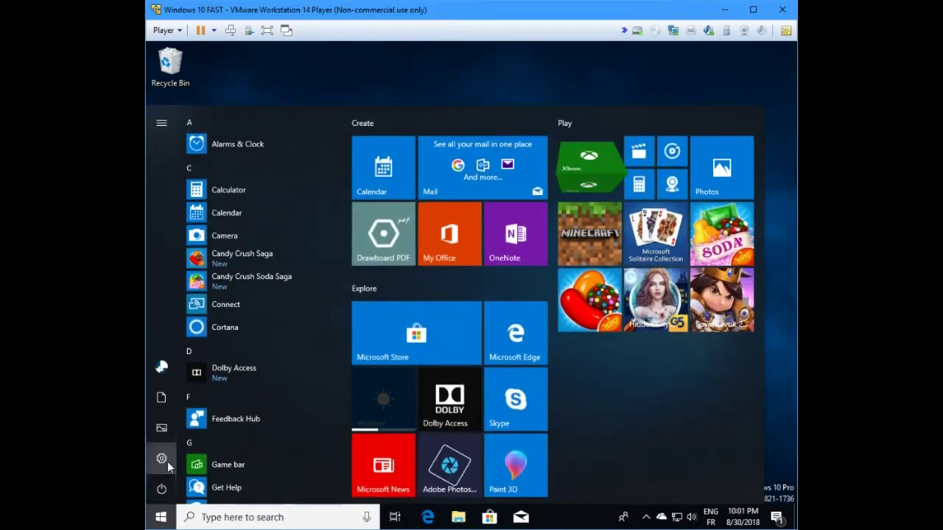
{"action": "left_click", "coordinate": [167, 461]}
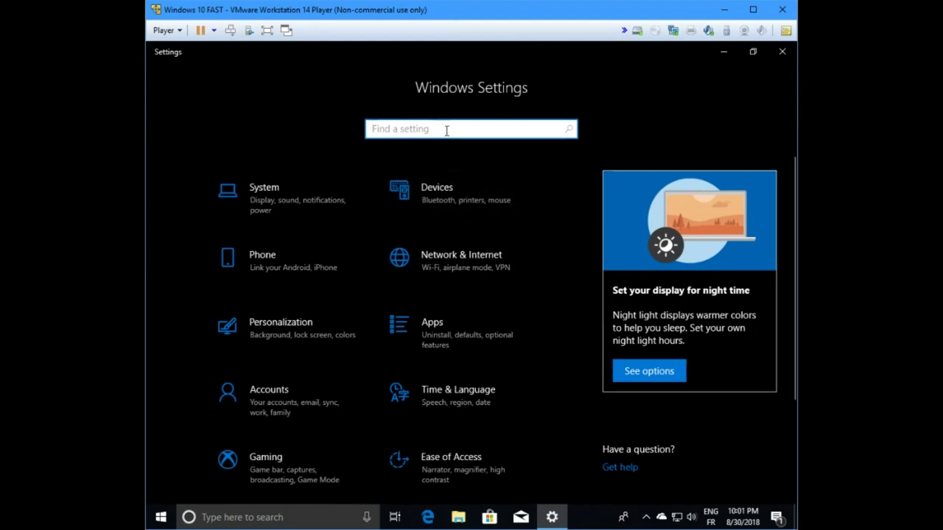
{"action": "type", "text": "langu"}
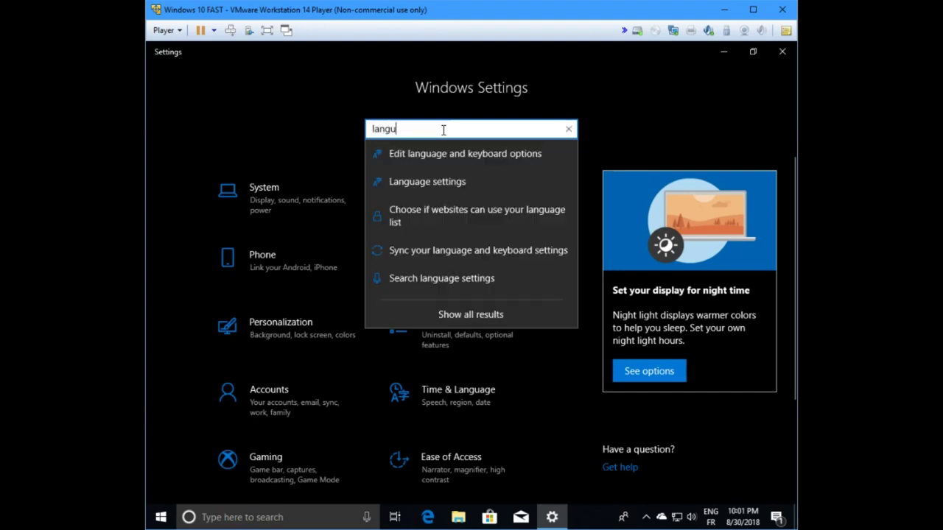
{"action": "left_click", "coordinate": [443, 181]}
{"action": "left_click", "coordinate": [380, 365]}
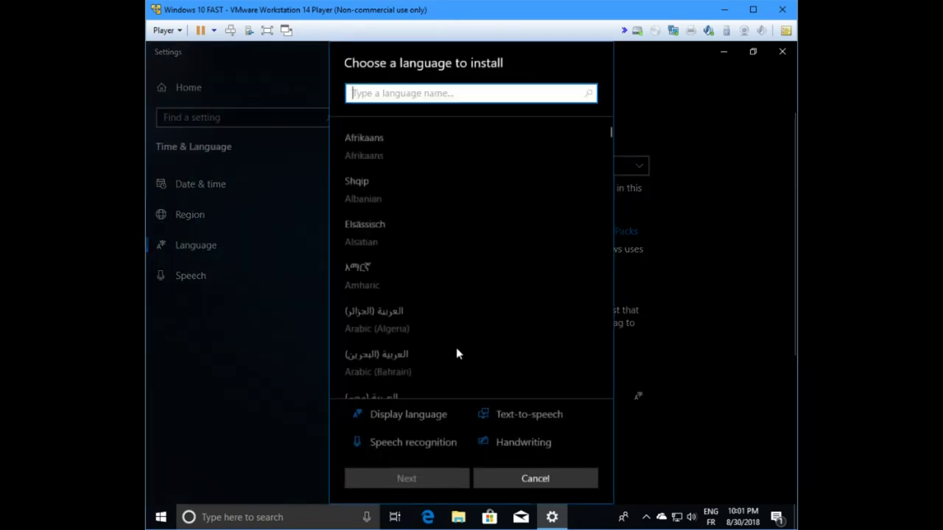